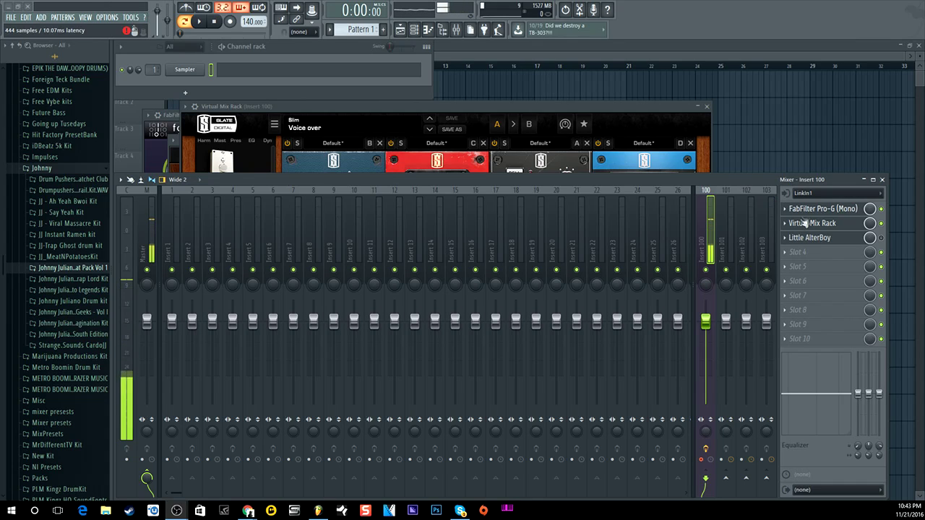
# Inspect the Virtual Mix Rack on Insert 100, and in FabFilter Pro-G try a 100:1 ratio before lowering it to about 4.47:1
pyautogui.click(558, 111)
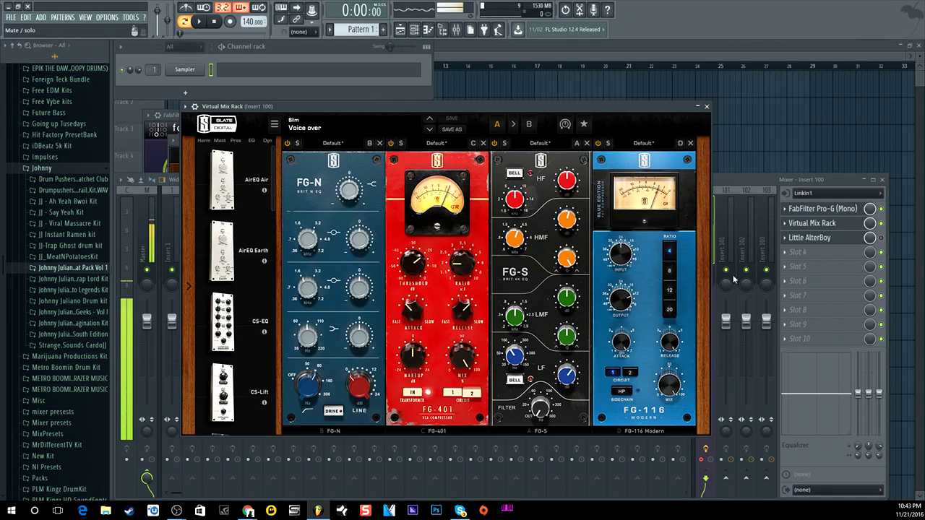
pyautogui.click(817, 209)
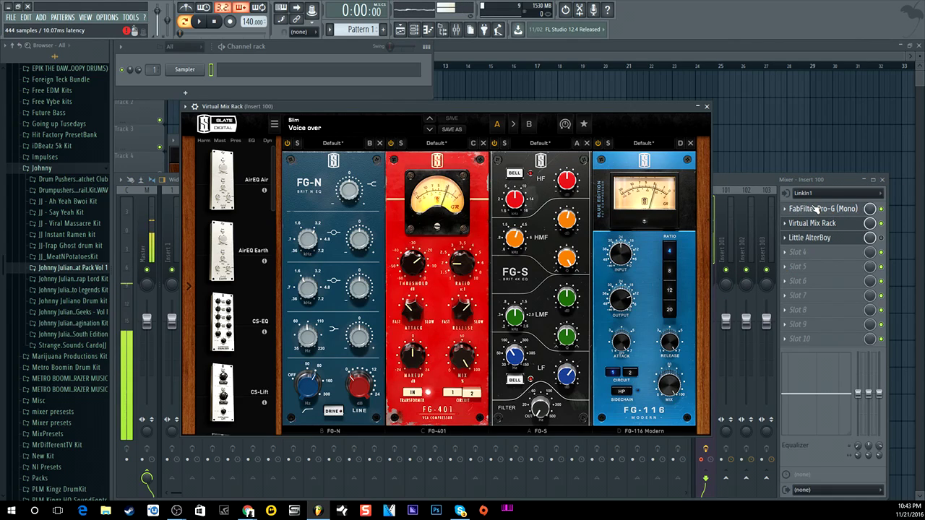
pyautogui.click(816, 209)
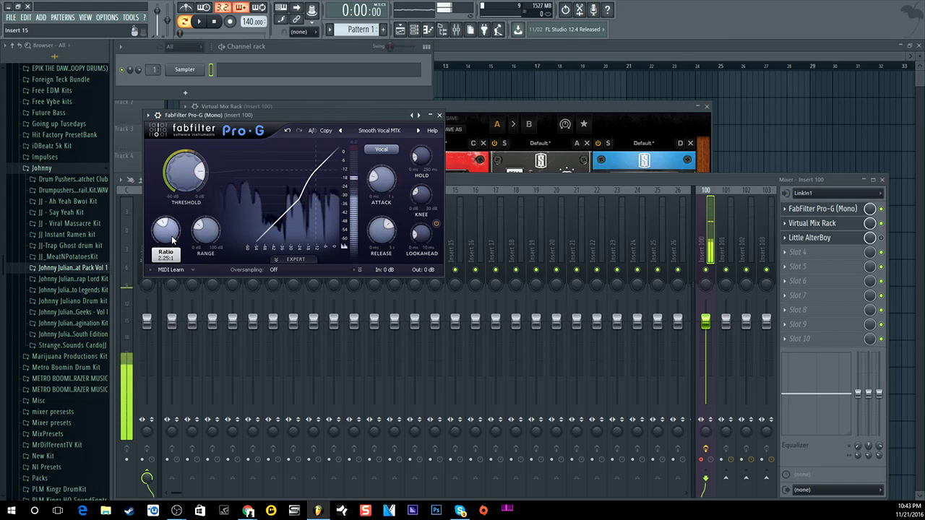
pyautogui.moveTo(172, 240); pyautogui.dragTo(173, 134)
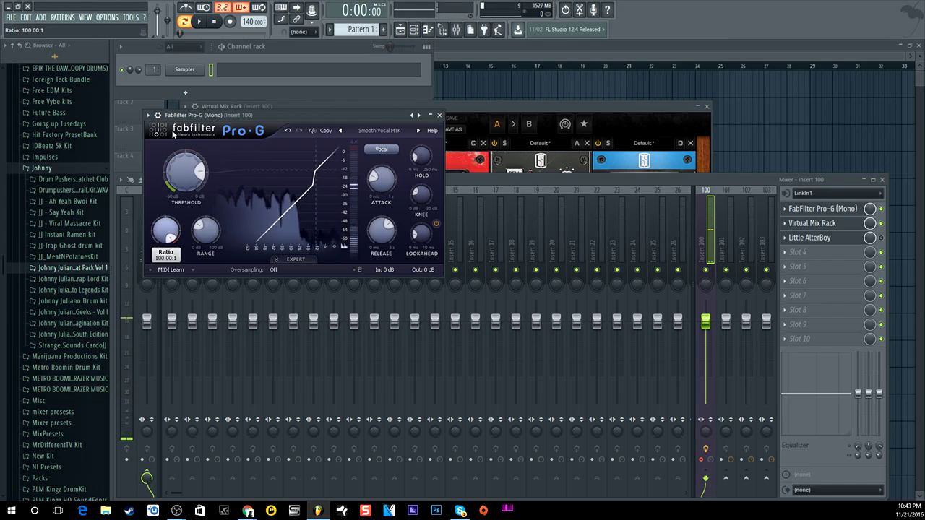
pyautogui.moveTo(163, 230); pyautogui.dragTo(161, 289)
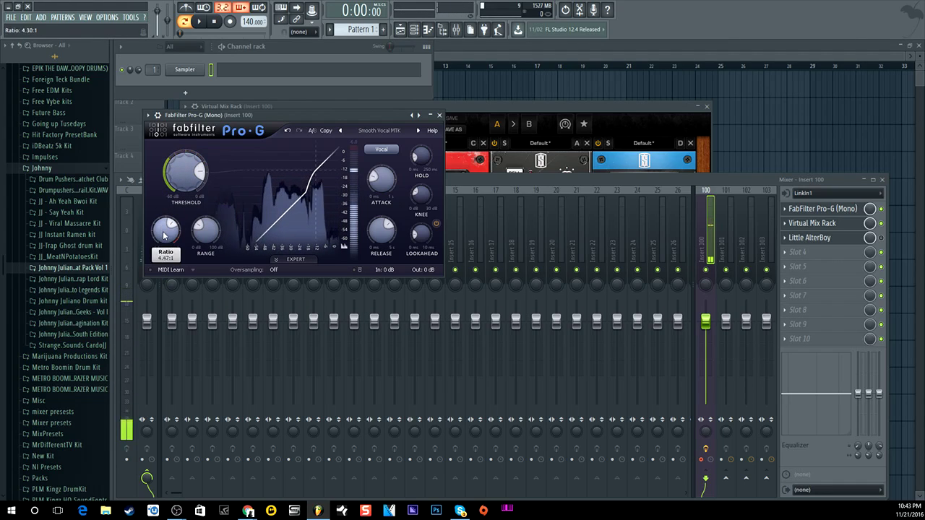
# Enable the Little AlterBoy effect on Insert 100 and bring up its plugin window
pyautogui.click(842, 240)
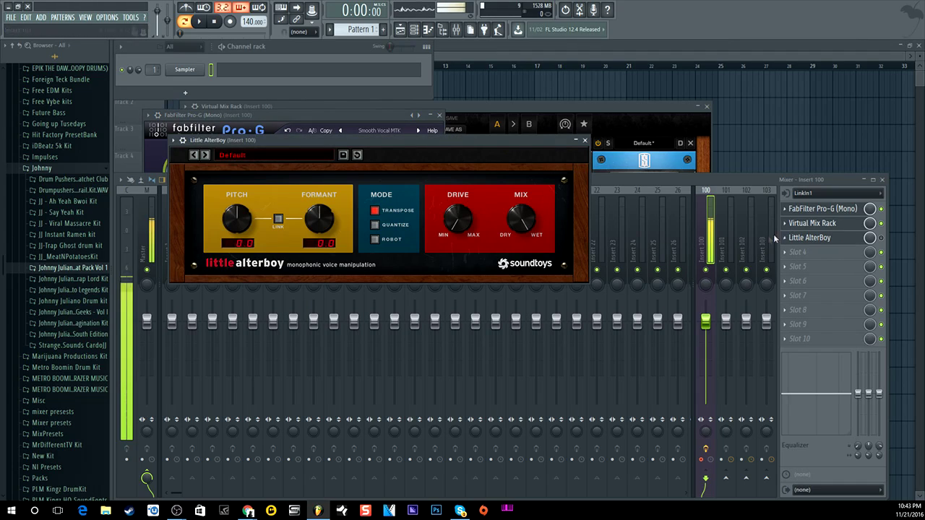
pyautogui.click(611, 246)
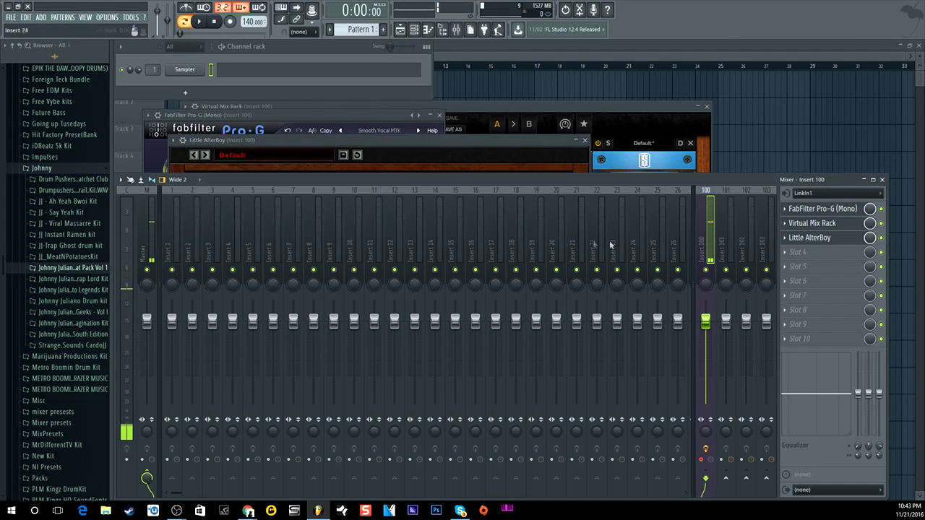
pyautogui.click(813, 238)
pyautogui.click(813, 238)
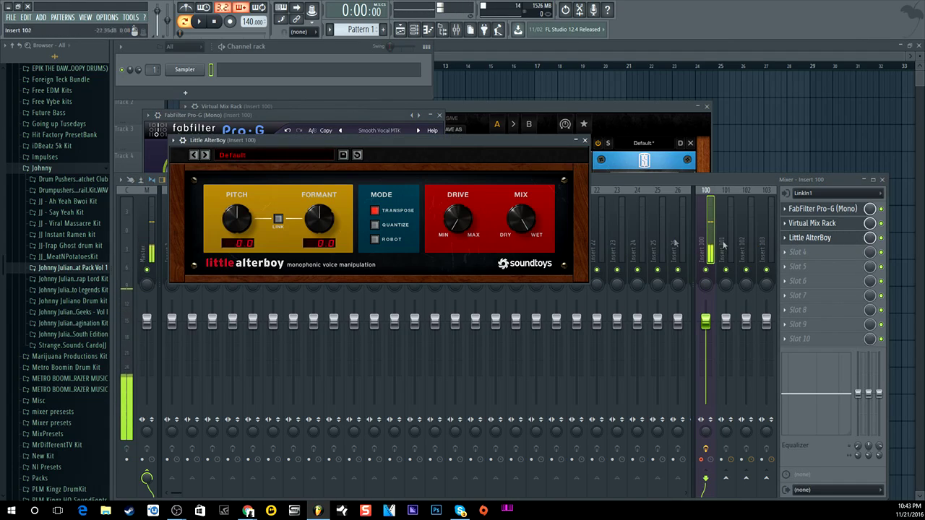
# Set Little AlterBoy to Robot mode with pitch -9.0 and formant 10.7, and bypass the effect on Insert 100
pyautogui.moveTo(325, 249); pyautogui.dragTo(327, 266)
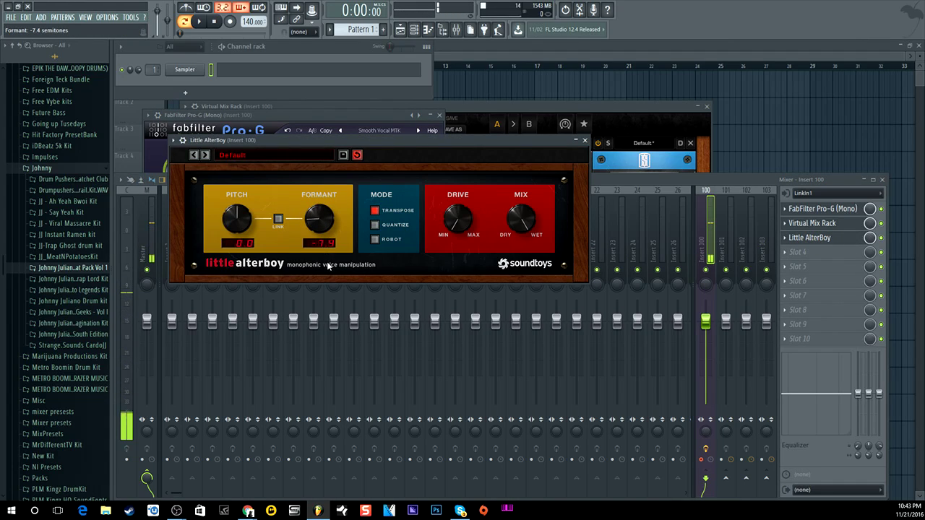
pyautogui.click(374, 239)
pyautogui.moveTo(326, 224); pyautogui.dragTo(326, 236)
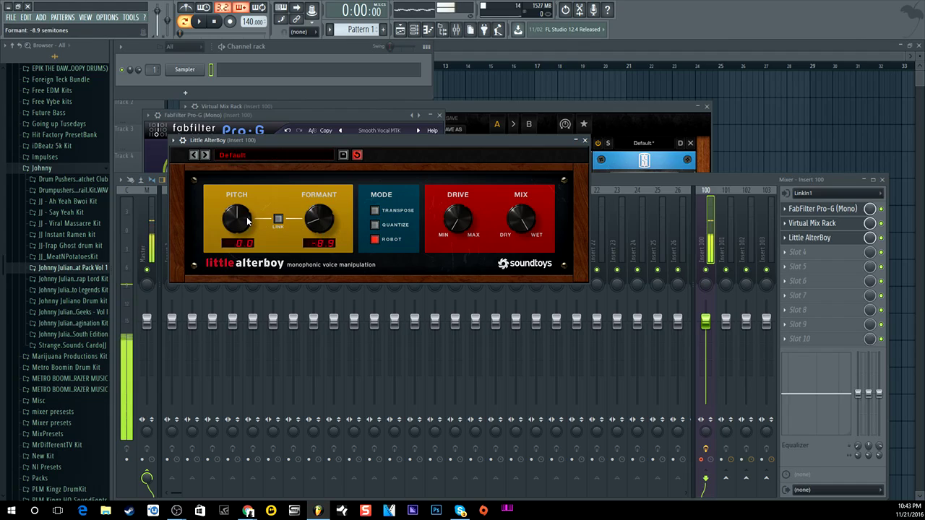
pyautogui.moveTo(247, 222); pyautogui.dragTo(245, 256)
pyautogui.moveTo(319, 218); pyautogui.dragTo(328, 131)
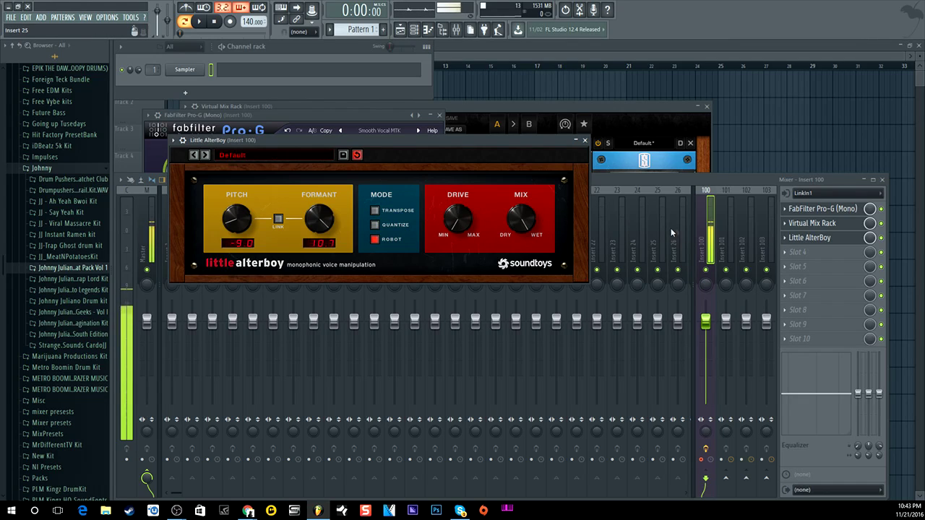
pyautogui.click(809, 238)
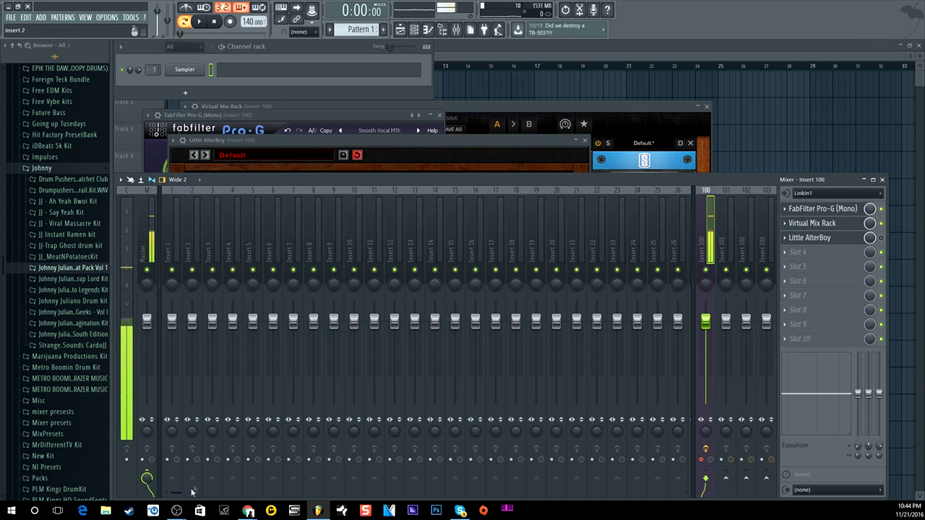
# Switch to the OBS window with the Fresh start scene collection and shift it slightly lower on the screen
pyautogui.moveTo(176, 509)
pyautogui.click(226, 463)
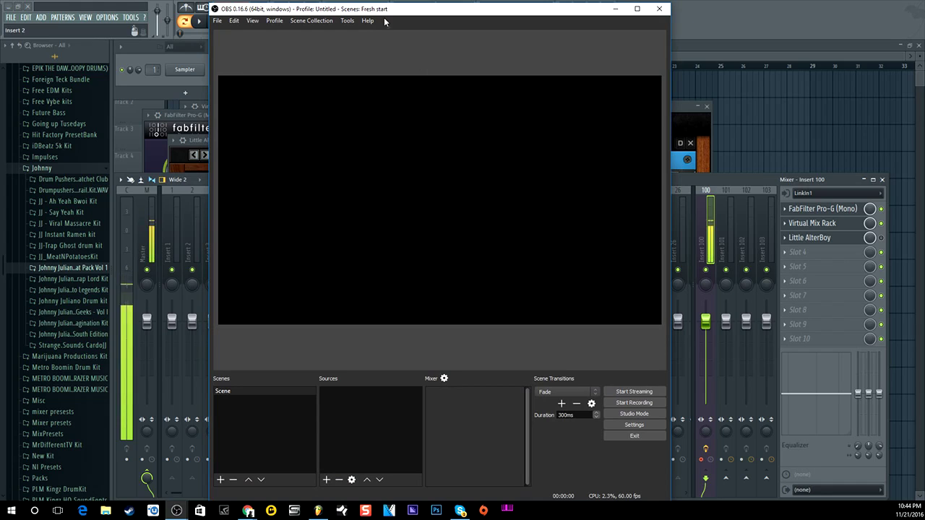
pyautogui.moveTo(376, 9); pyautogui.dragTo(383, 16)
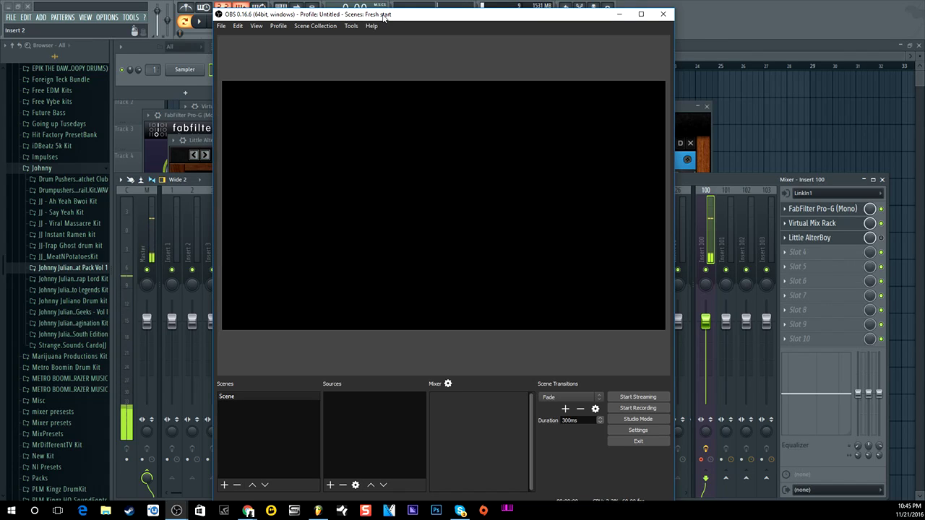
# Switch to Chrome, search Google for "obs" and open the Open Broadcaster Software homepage
pyautogui.moveTo(249, 512)
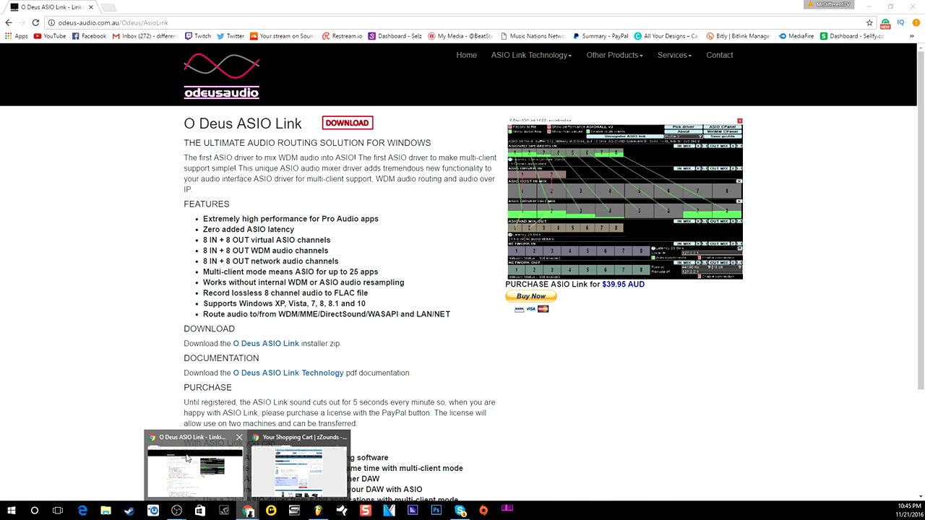
pyautogui.click(191, 463)
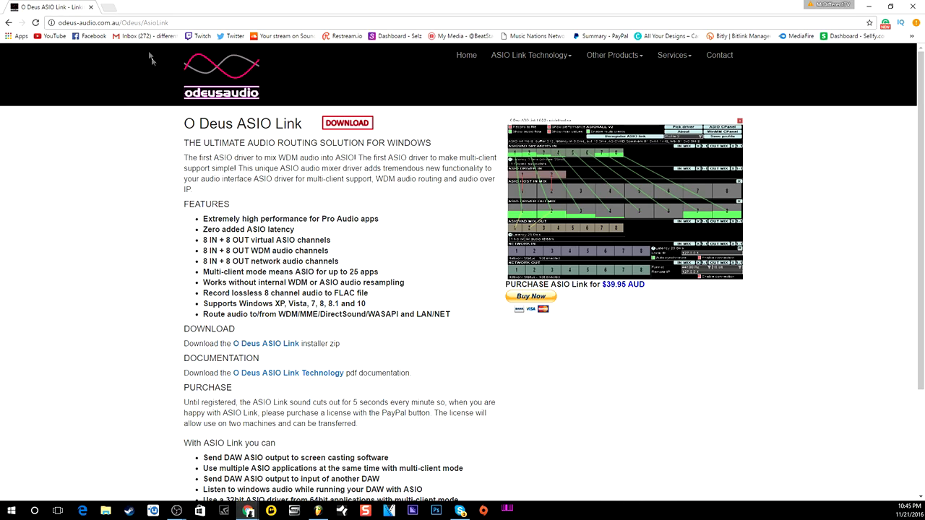
pyautogui.click(106, 6)
pyautogui.hotkey('ctrl', 'w')
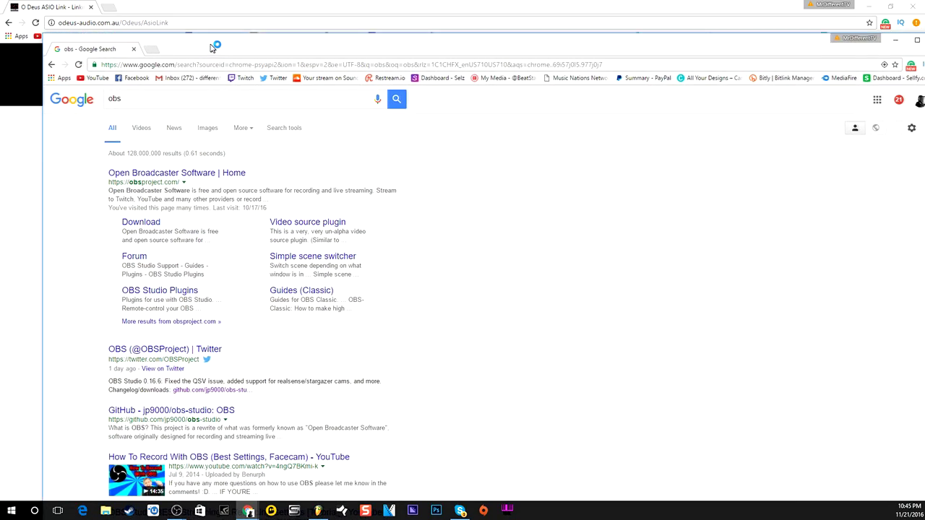
pyautogui.click(132, 132)
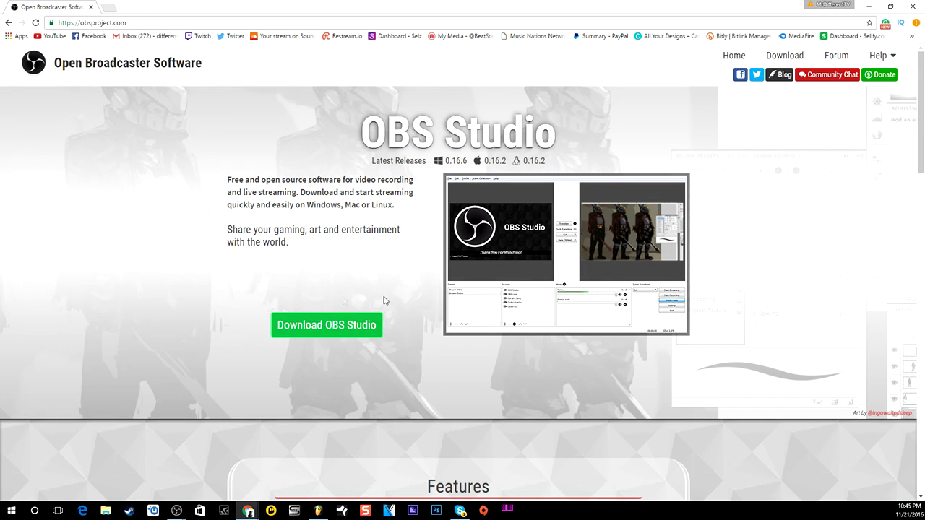
# Review the download, features and professional production sections of the OBS homepage, and close the browser
pyautogui.scroll(-8, 440, 320)
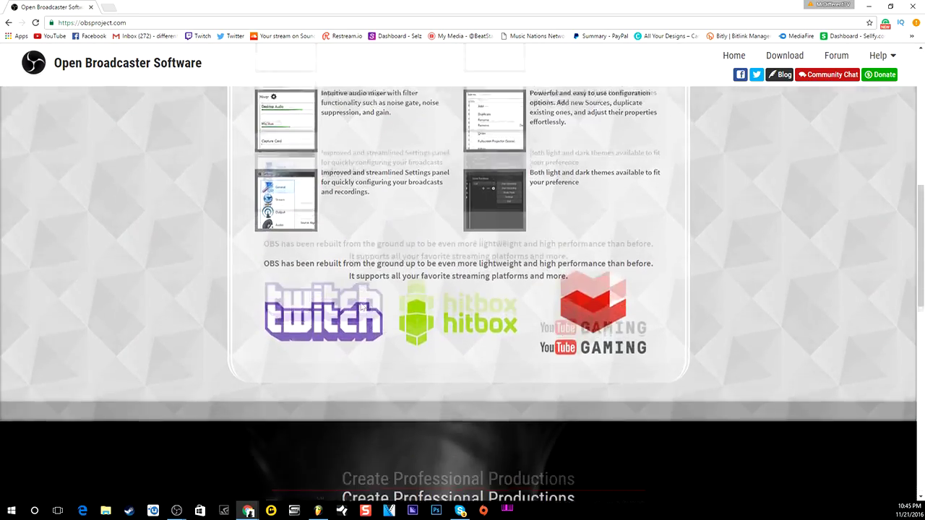
pyautogui.scroll(2, 394, 327)
pyautogui.scroll(-6, 251, 283)
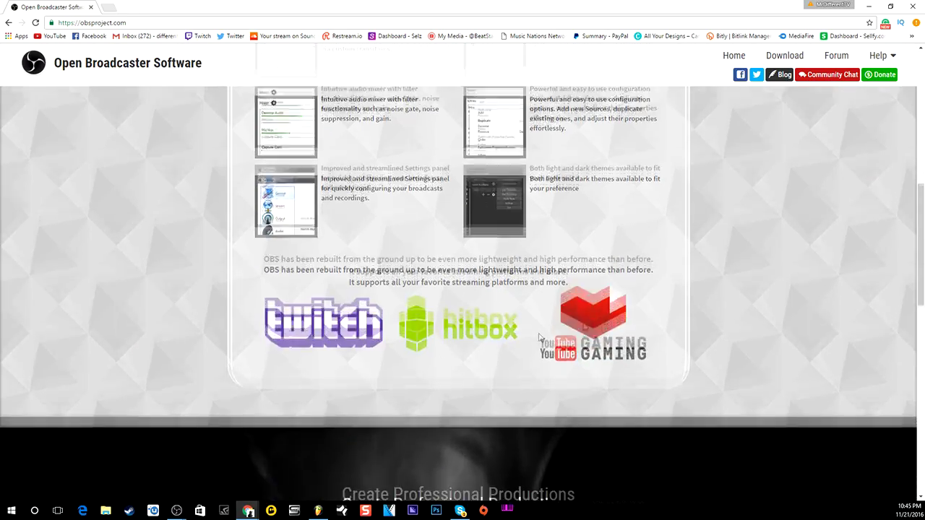
pyautogui.scroll(1, 381, 168)
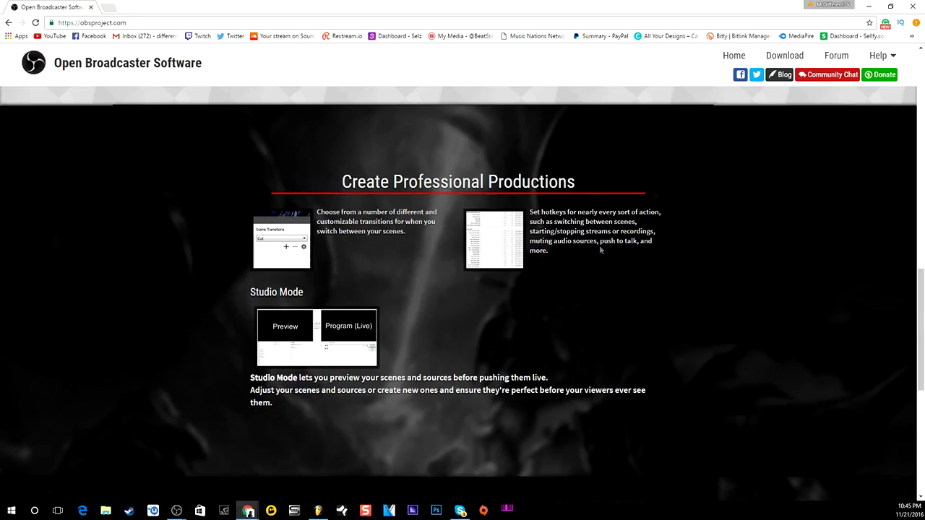
pyautogui.scroll(-6, 379, 164)
pyautogui.scroll(5, 392, 286)
pyautogui.scroll(15, 392, 286)
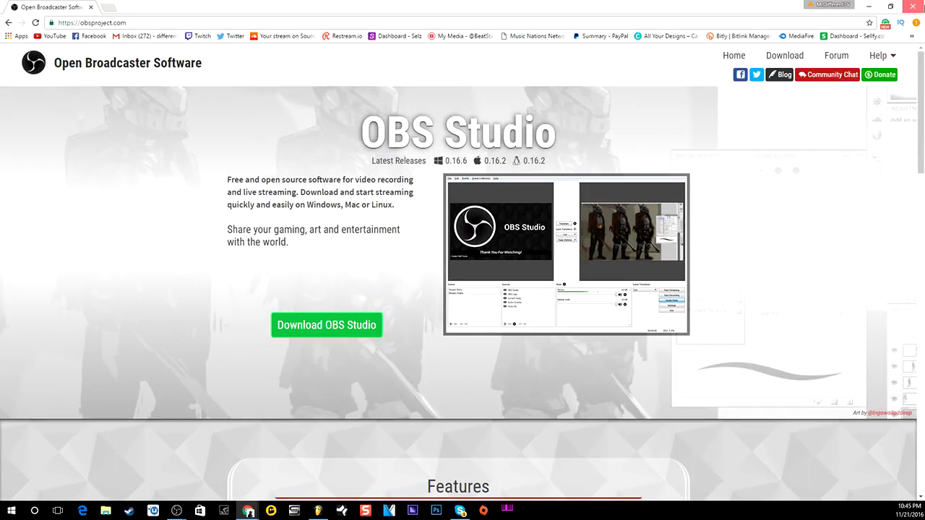
pyautogui.click(915, 7)
pyautogui.click(914, 7)
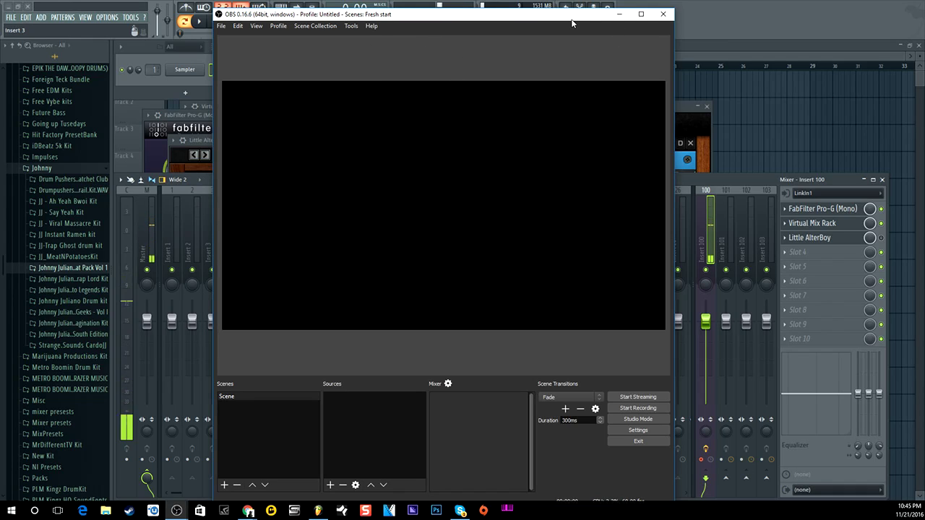
# Add a second scene named Scene 1 and make the original Scene the active one
pyautogui.click(224, 486)
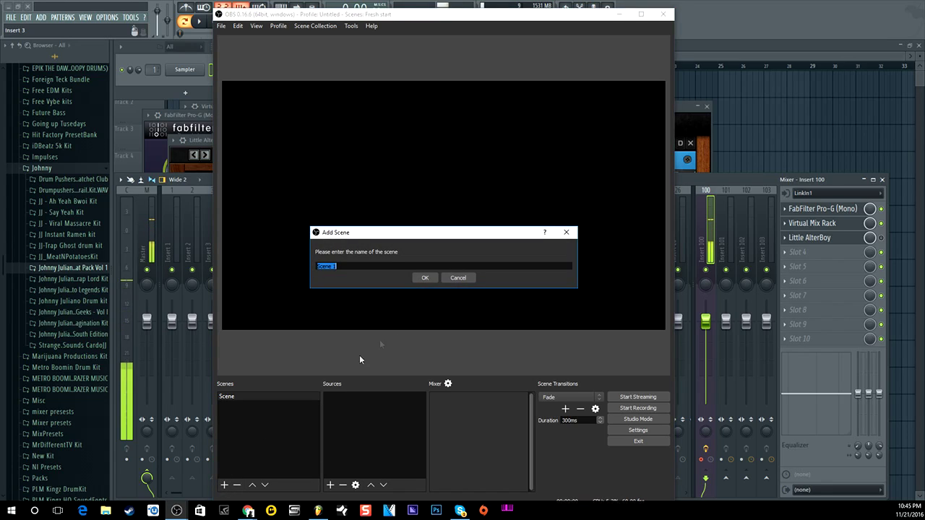
pyautogui.click(425, 277)
pyautogui.click(248, 398)
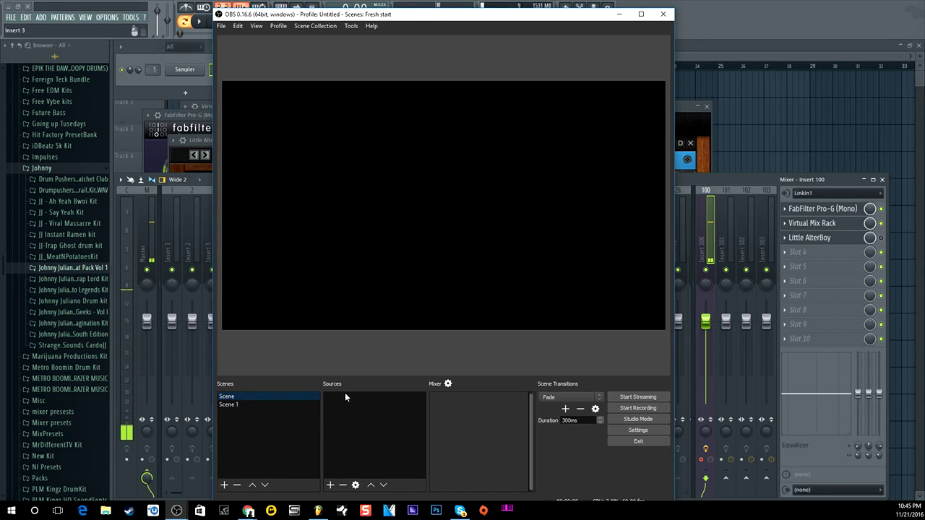
# Add a Display Capture source to Scene, capturing Display 0: 1920x1080 @ 0,0 with the cursor included
pyautogui.click(330, 485)
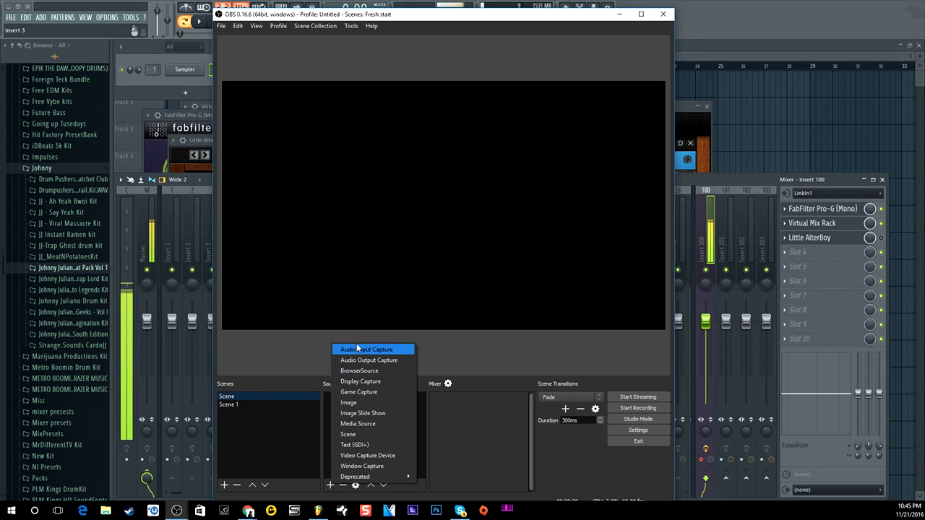
pyautogui.click(361, 381)
pyautogui.click(472, 329)
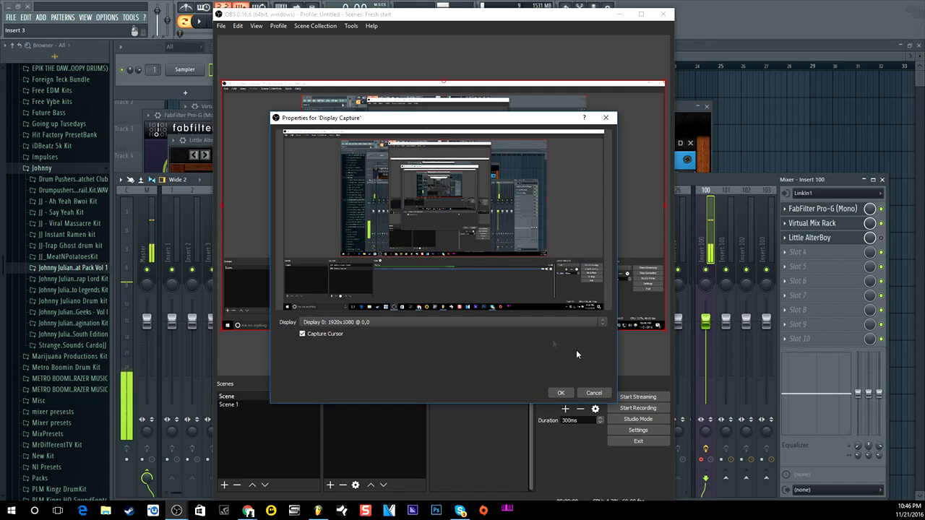
pyautogui.click(558, 393)
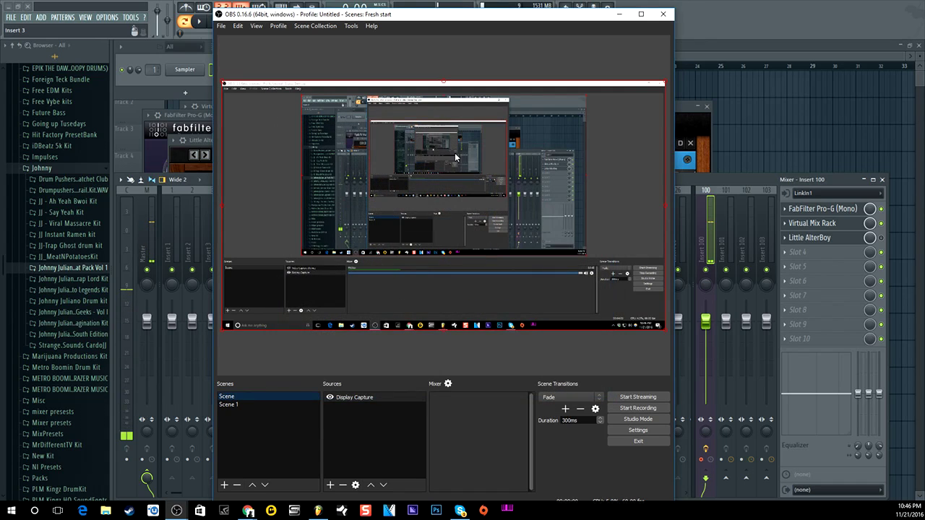
# Move the OBS window off to the other monitor and bring it back in front of the mixer
pyautogui.moveTo(498, 18); pyautogui.dragTo(0, 34)
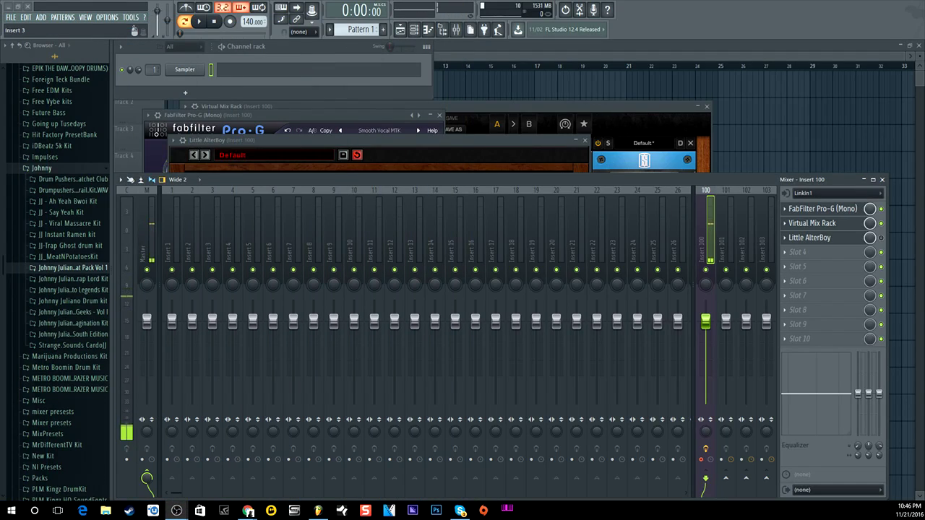
pyautogui.hotkey('alt', 'Tab')
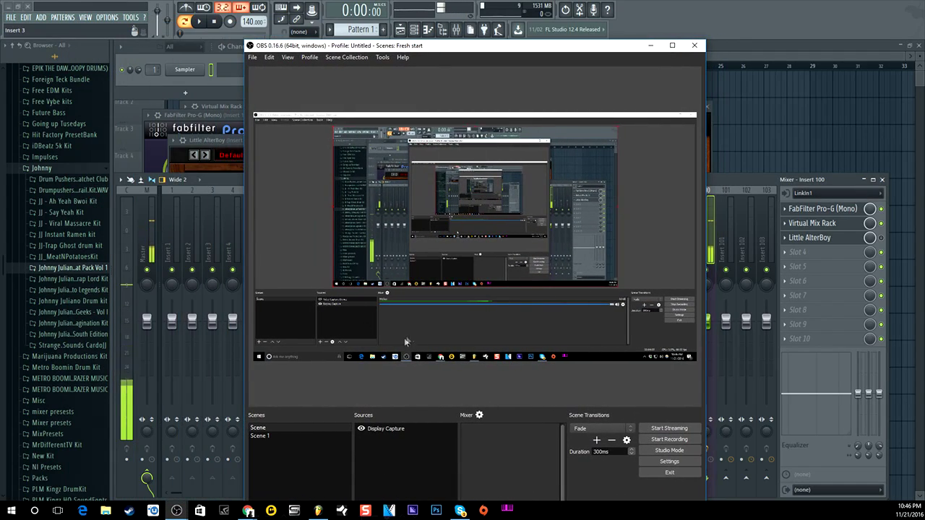
pyautogui.moveTo(506, 52); pyautogui.dragTo(493, 30)
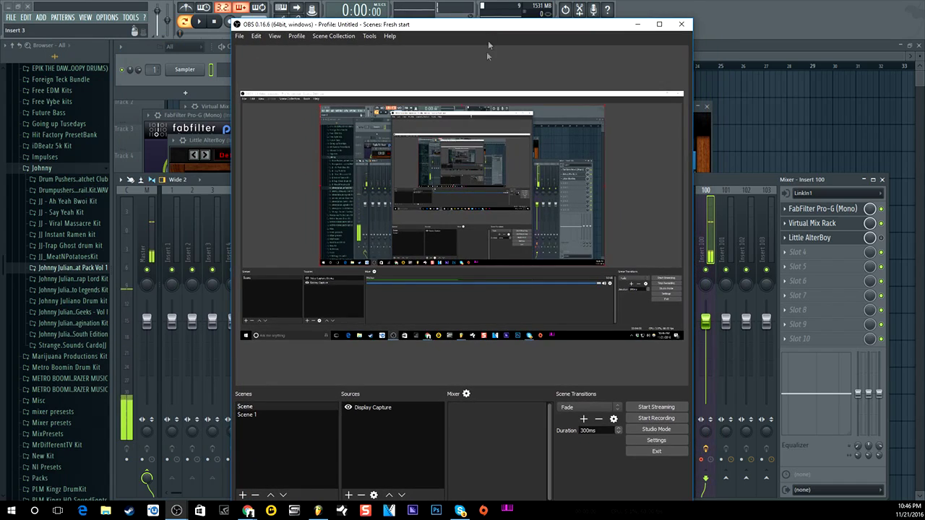
# Try Display 1: 1920x1080 @ 1920,-13 for the Display Capture source, and restore Display 0 in its properties
pyautogui.doubleClick(370, 407)
pyautogui.click(434, 332)
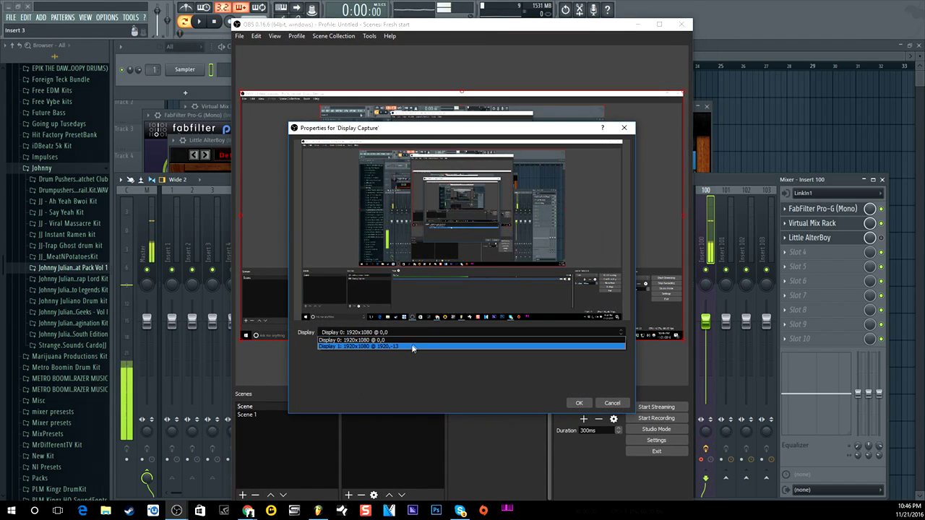
pyautogui.click(413, 346)
pyautogui.click(378, 332)
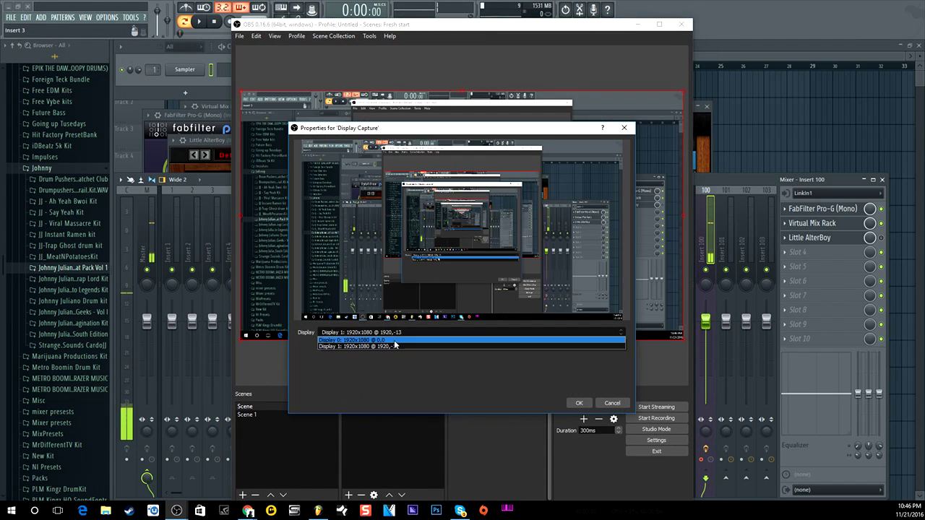
pyautogui.click(377, 341)
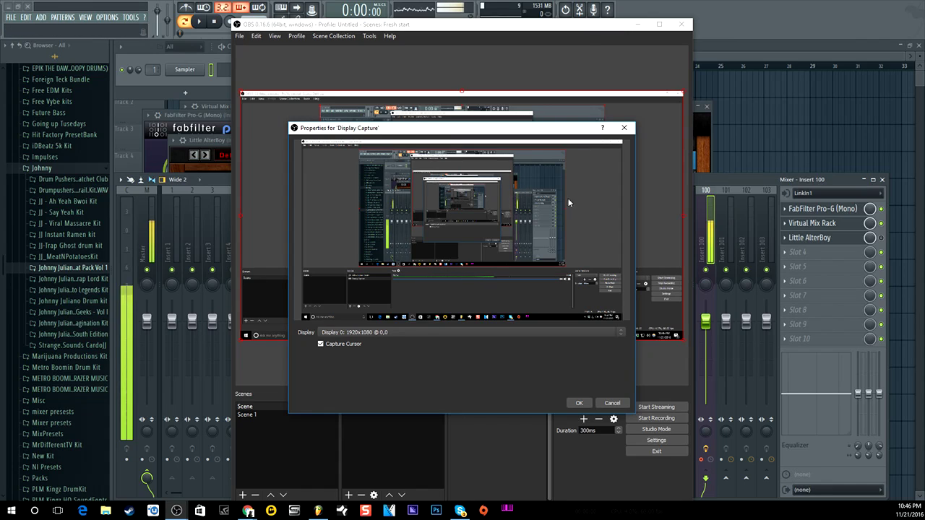
pyautogui.click(579, 402)
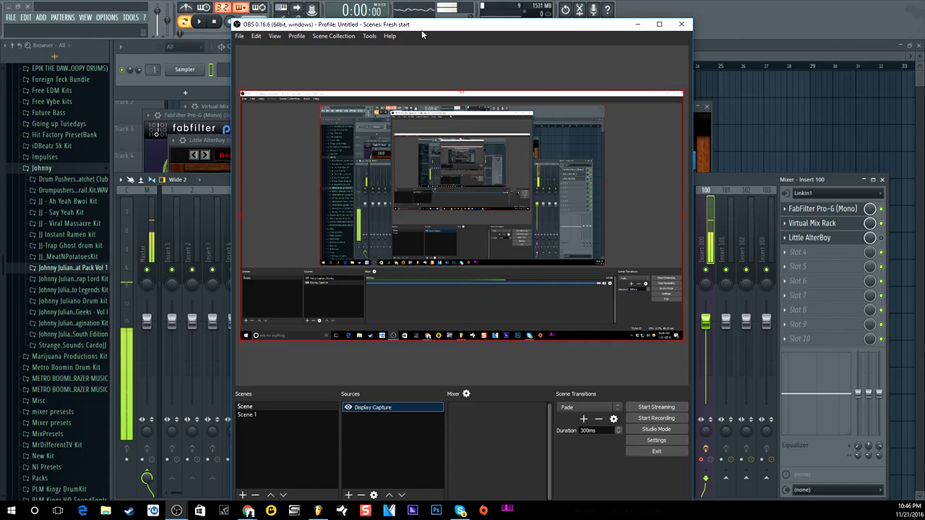
# In the OBS audio settings, set Mic/Auxiliary Audio Device to Saffire Audio (Saffire Audio)
pyautogui.moveTo(441, 24); pyautogui.dragTo(372, 9)
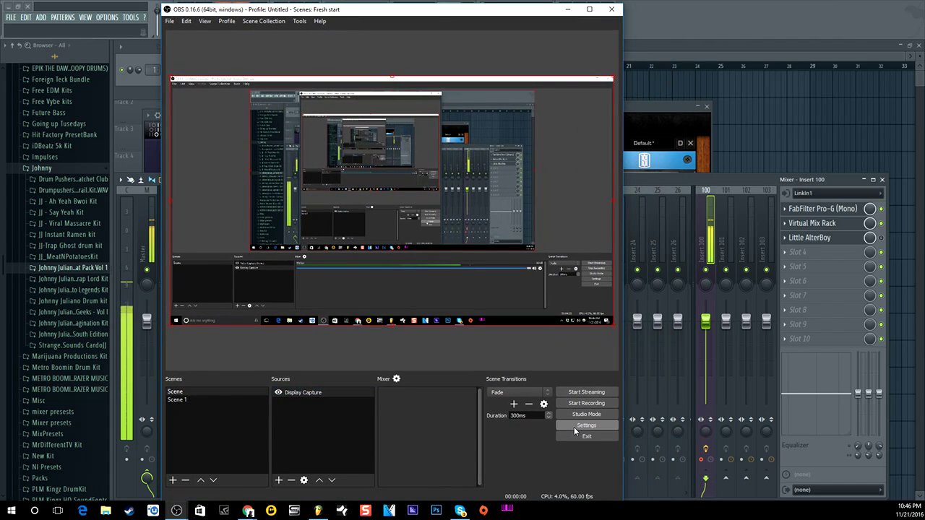
pyautogui.click(582, 426)
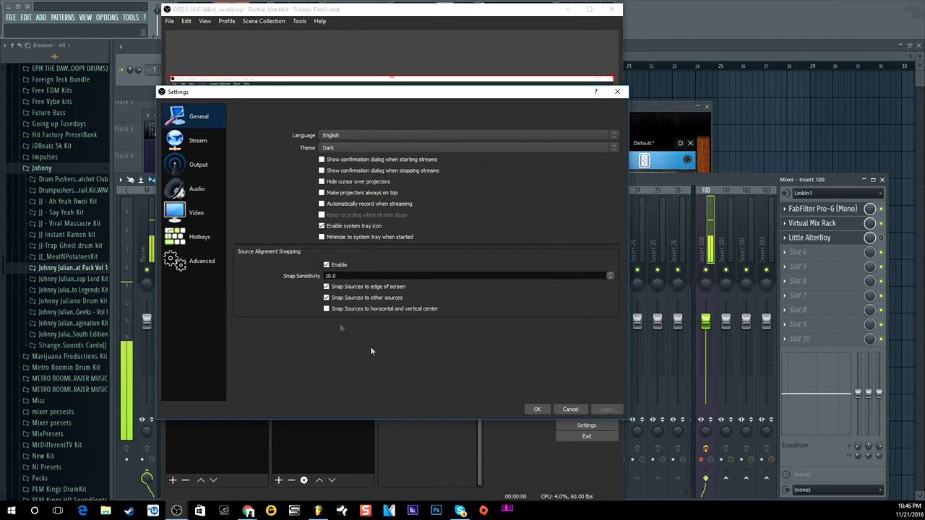
pyautogui.click(198, 191)
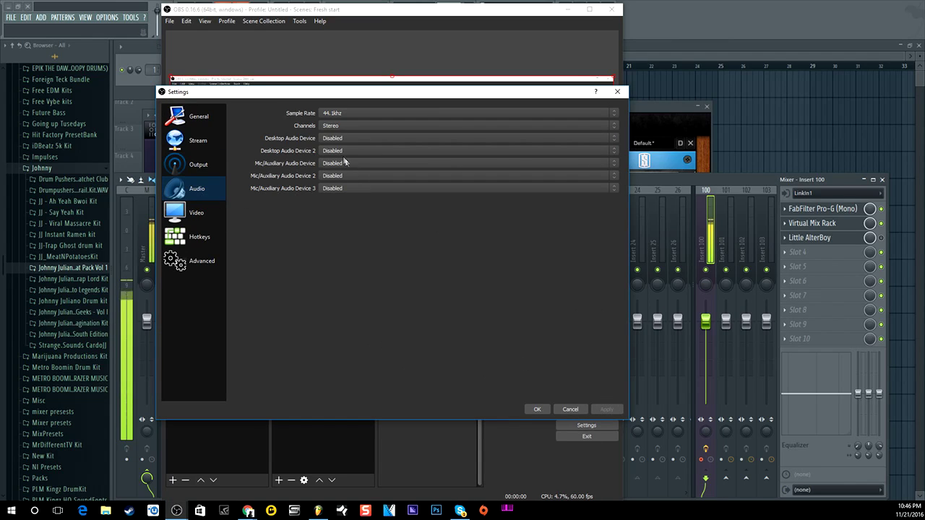
pyautogui.click(331, 163)
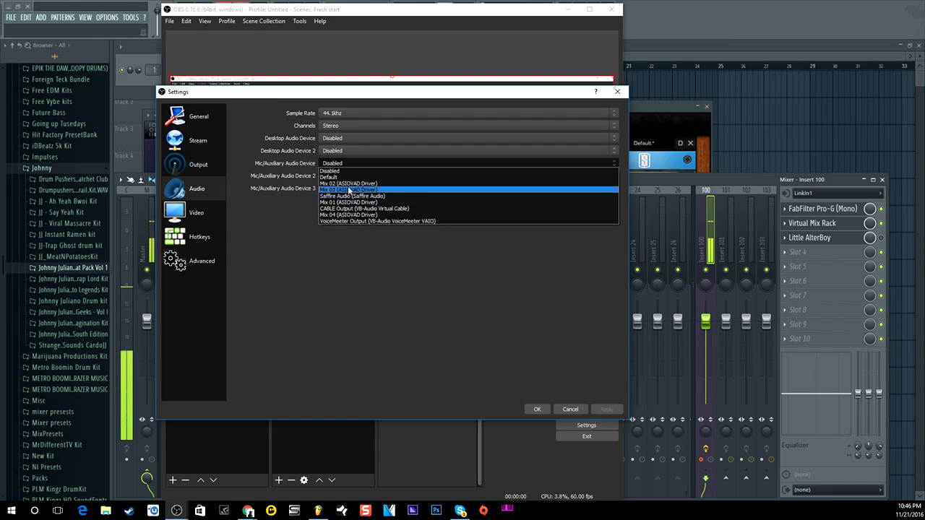
pyautogui.click(351, 196)
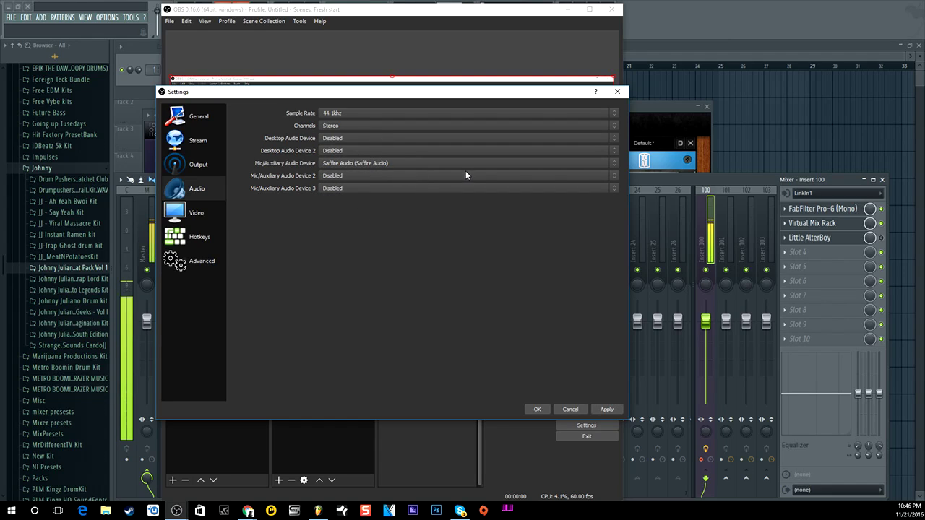
# Set Desktop Audio Device to Default and accept the audio settings
pyautogui.click(344, 139)
pyautogui.click(337, 153)
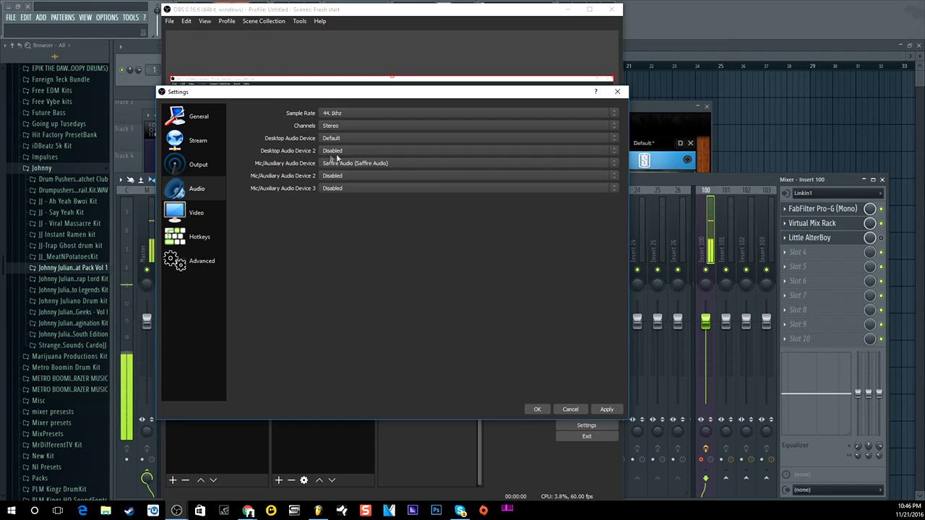
pyautogui.click(536, 410)
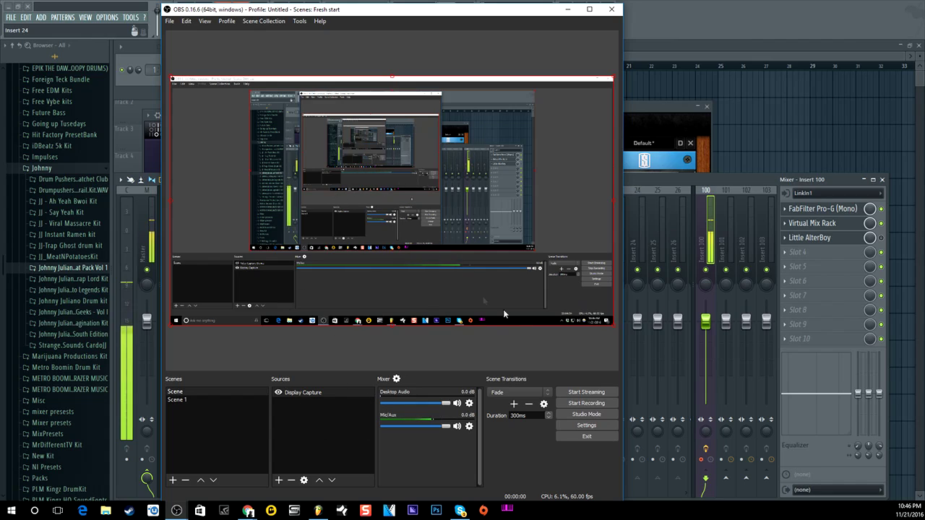
# Minimize OBS and, in FL Studio's audio settings, select ASIO Link as the input/output device
pyautogui.click(569, 10)
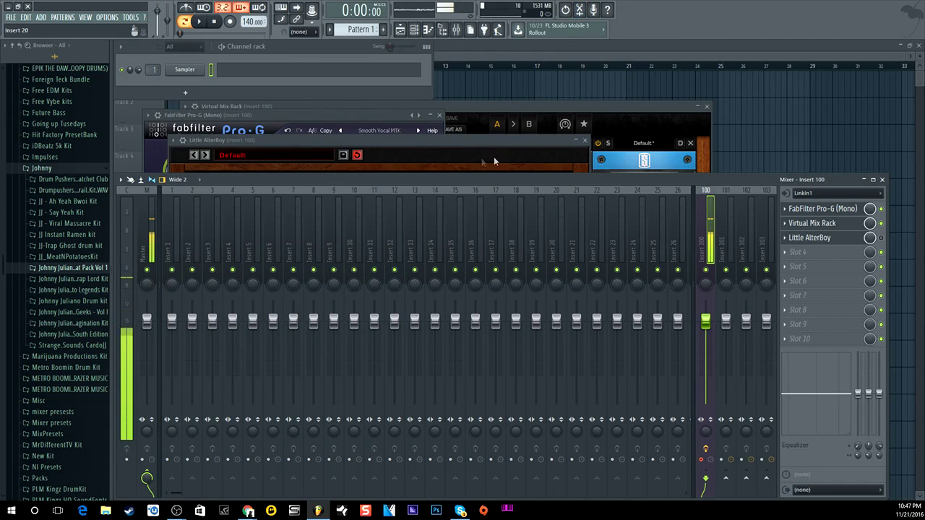
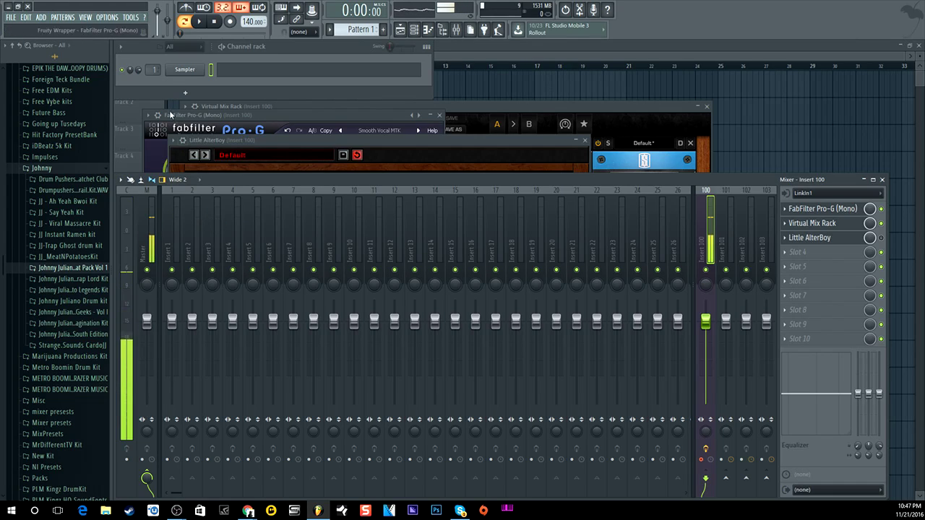
pyautogui.click(107, 17)
pyautogui.click(120, 51)
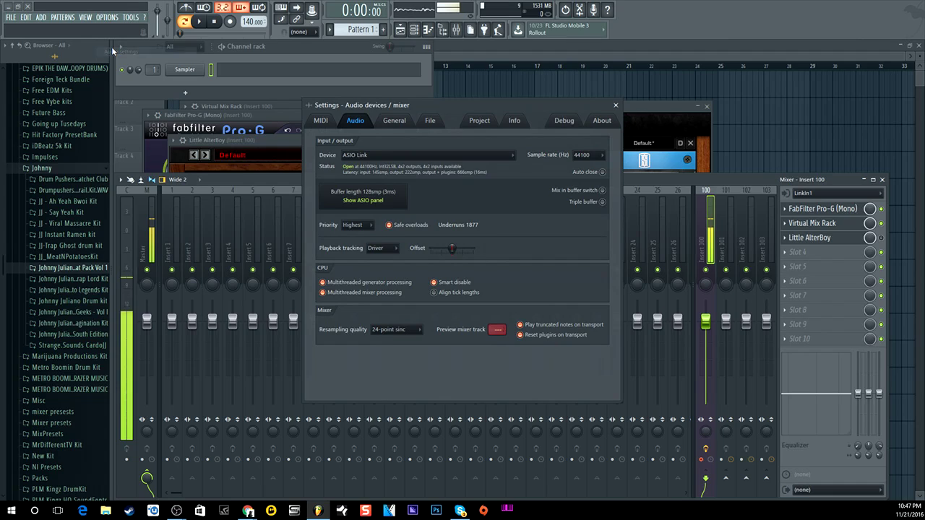
pyautogui.click(364, 159)
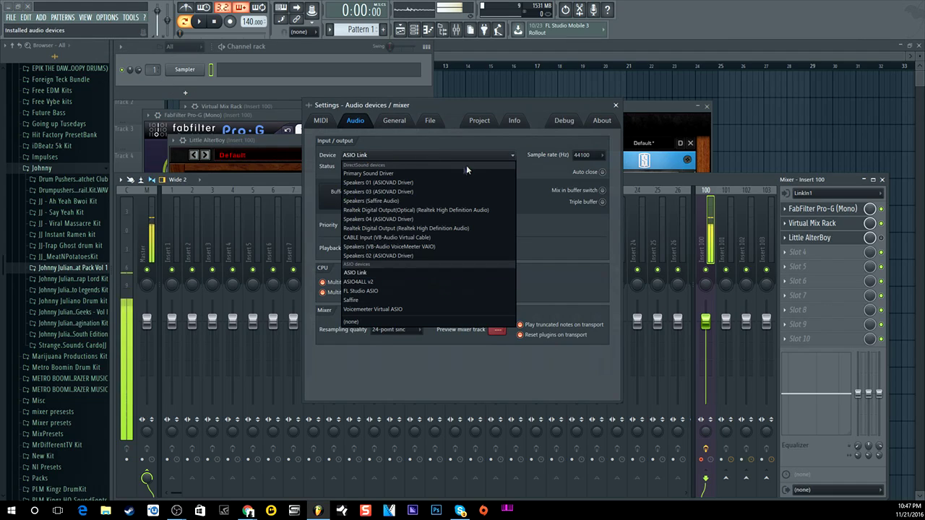
pyautogui.click(357, 272)
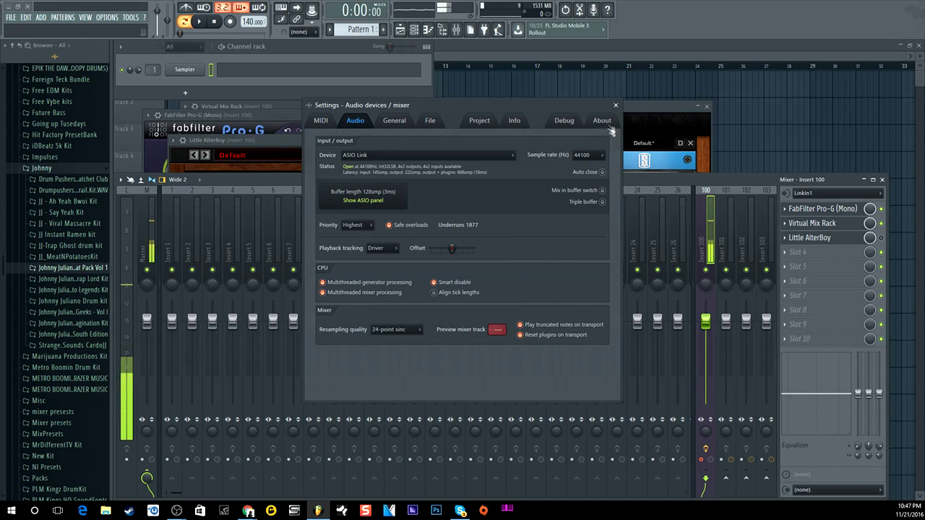
pyautogui.click(616, 105)
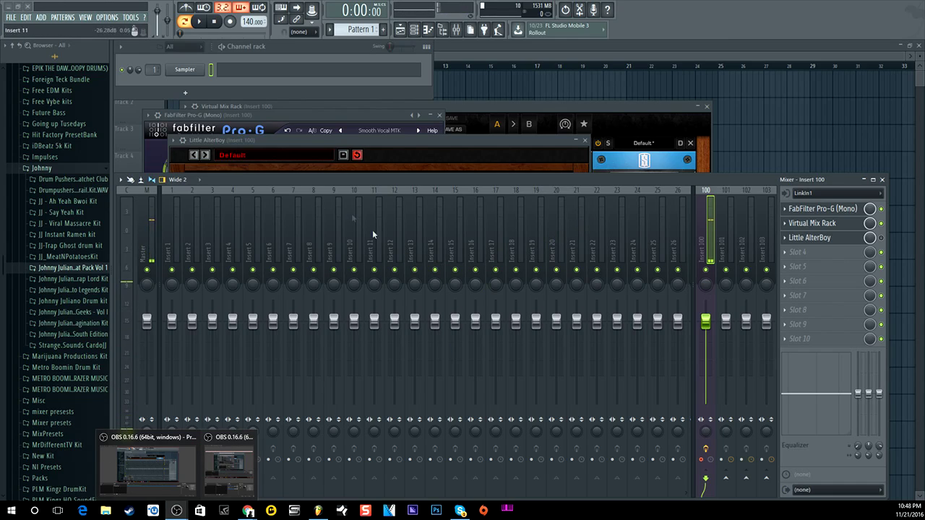
# Bring OBS back to the front and review the device assignments in its audio settings
pyautogui.click(240, 462)
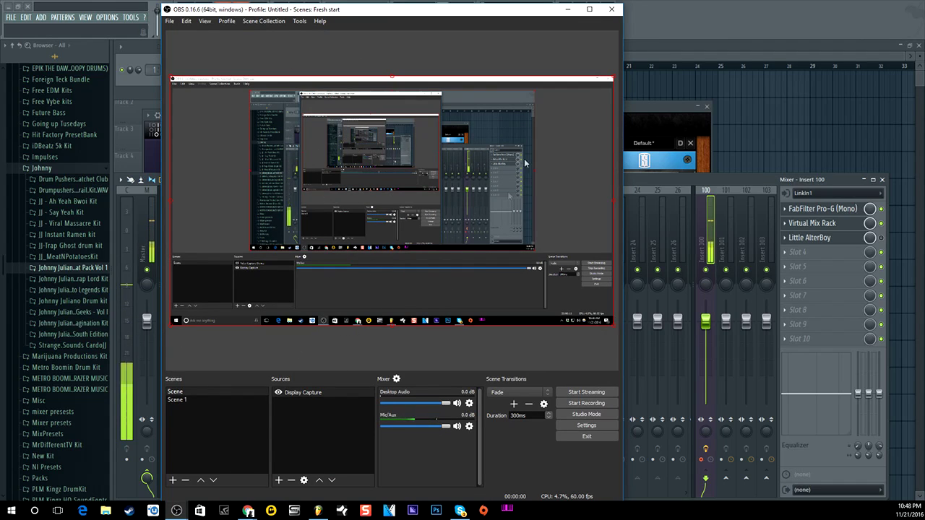
pyautogui.click(574, 428)
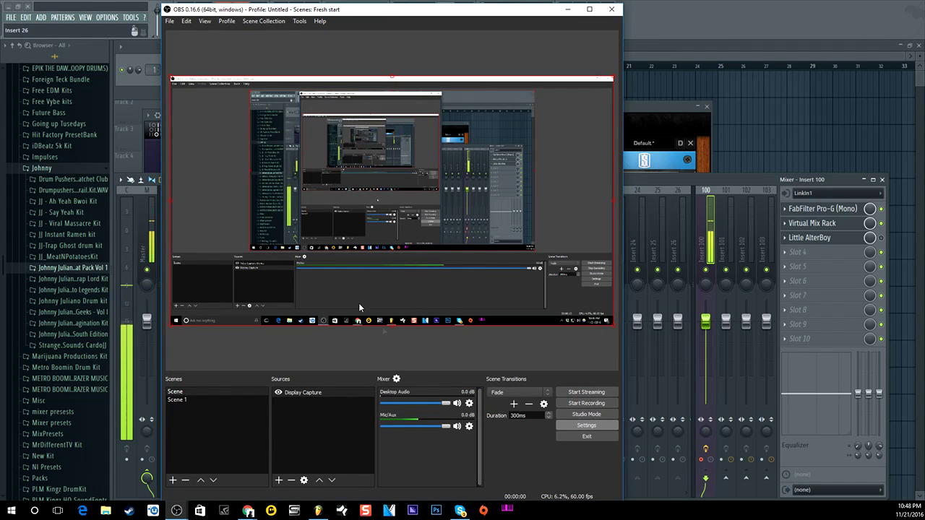
pyautogui.click(197, 198)
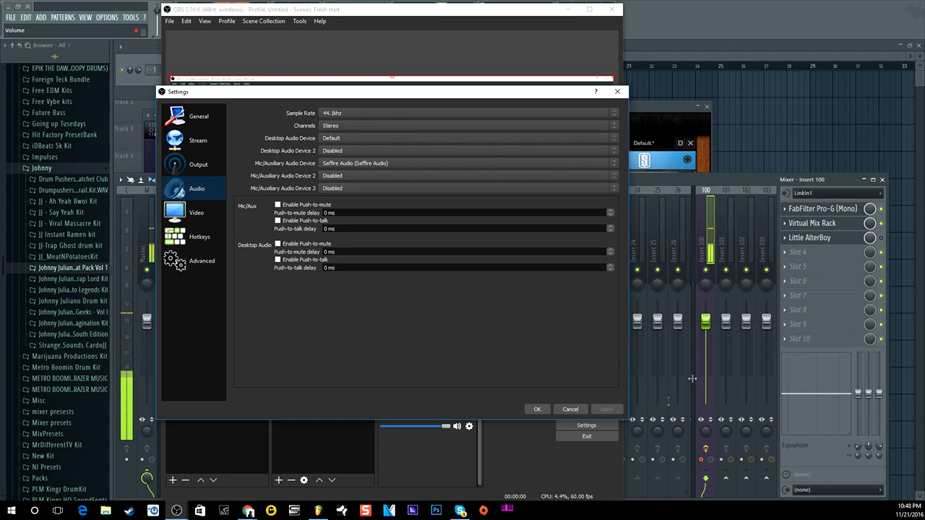
pyautogui.click(546, 409)
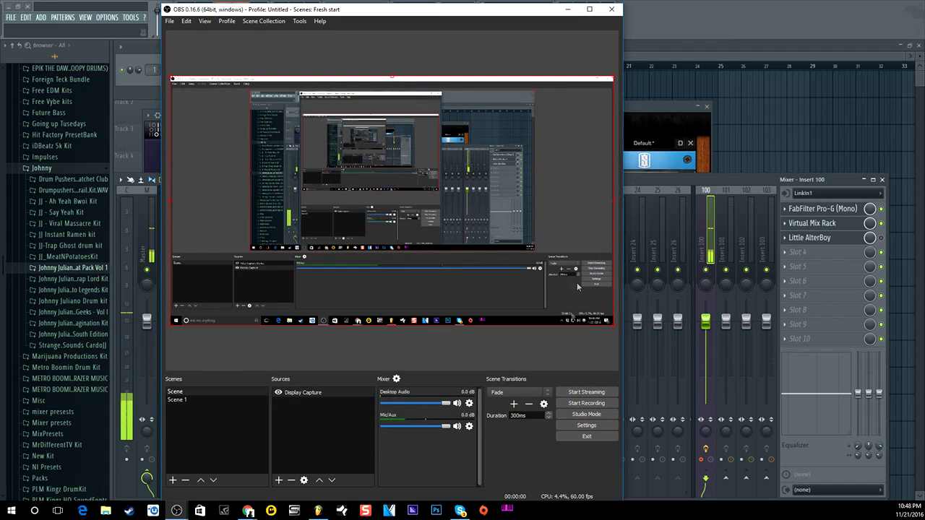
# Enable Downmix to Mono for Mic/Aux in the advanced audio properties, and close the OBS window
pyautogui.click(396, 378)
pyautogui.click(355, 203)
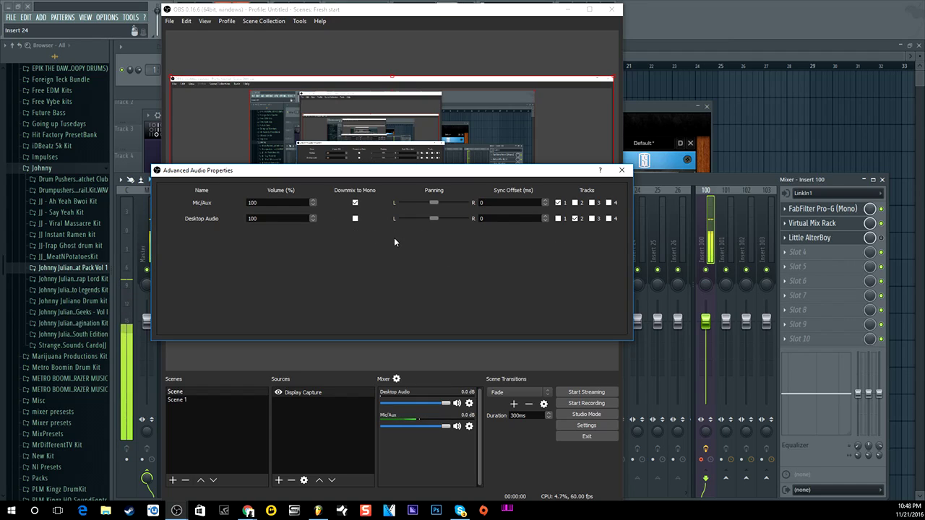
pyautogui.click(622, 169)
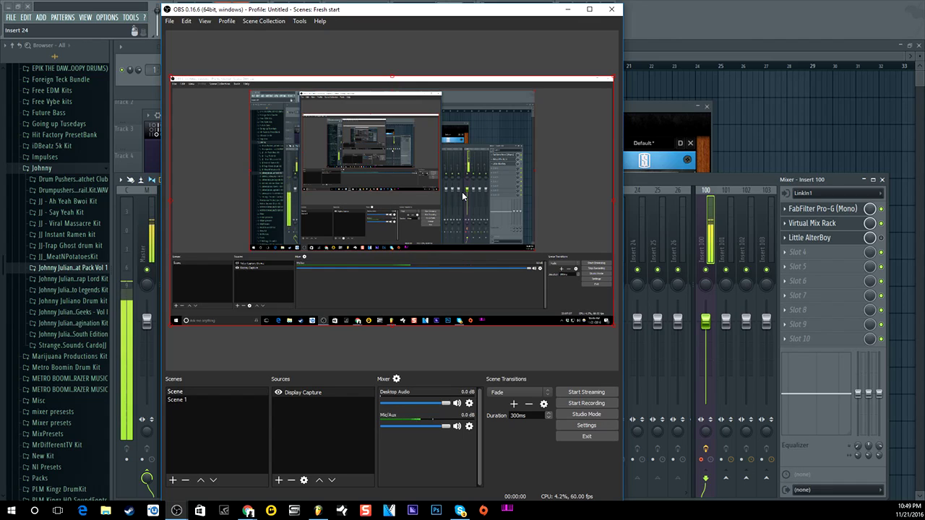
pyautogui.click(612, 10)
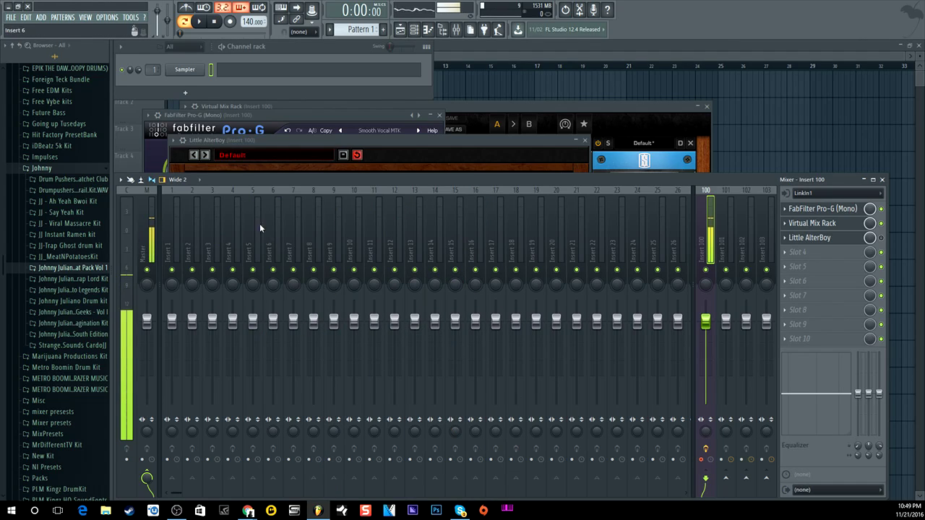
# Toggle Little AlterBoy on Insert 100 and preview the Liquid-Metal and FickaFresh hits from the Drumpushers WAV kit
pyautogui.click(882, 239)
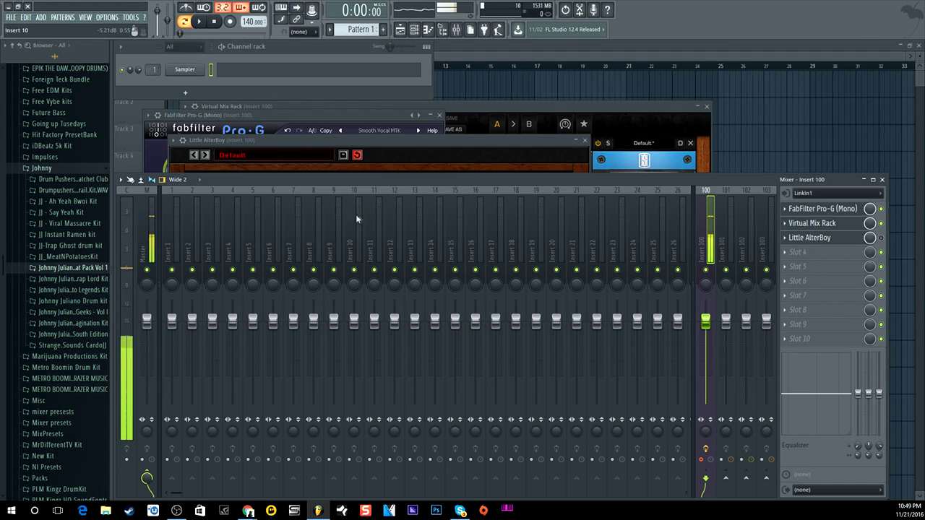
pyautogui.click(72, 190)
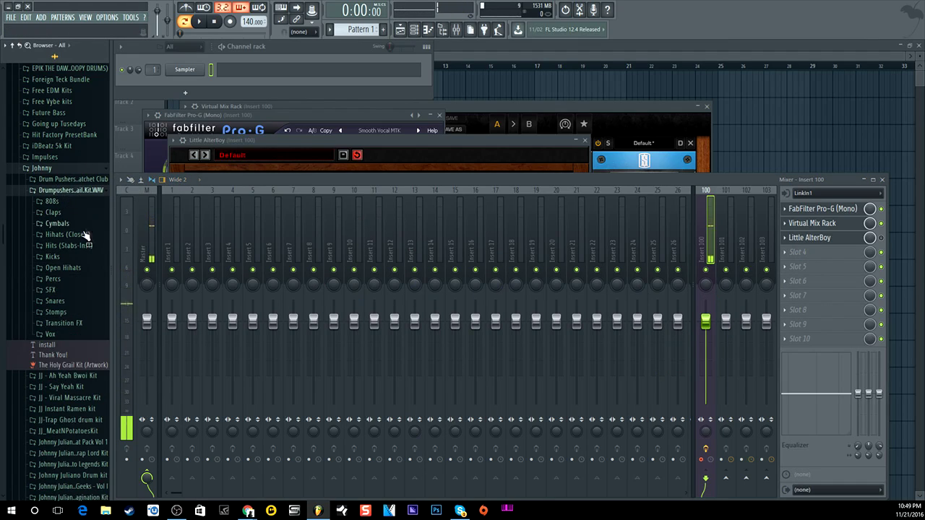
pyautogui.click(68, 246)
pyautogui.click(66, 287)
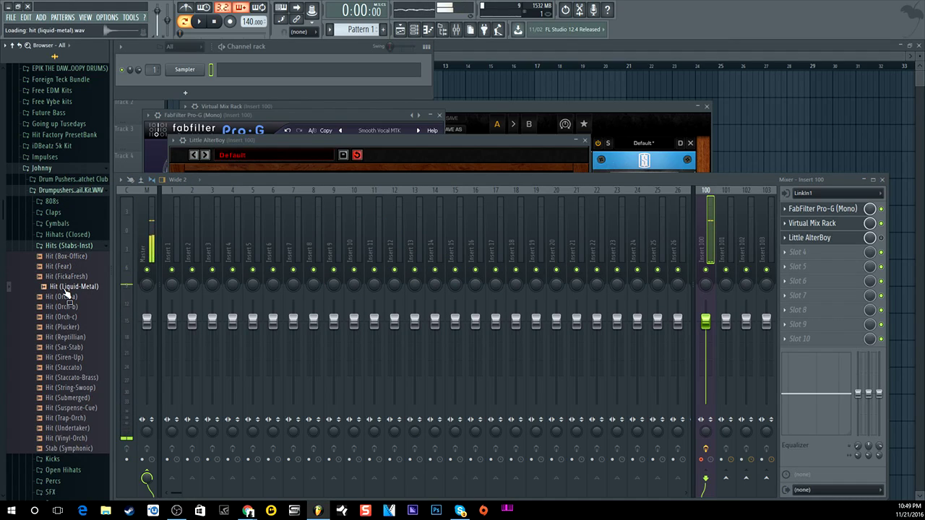
pyautogui.click(69, 276)
pyautogui.click(68, 246)
pyautogui.click(72, 190)
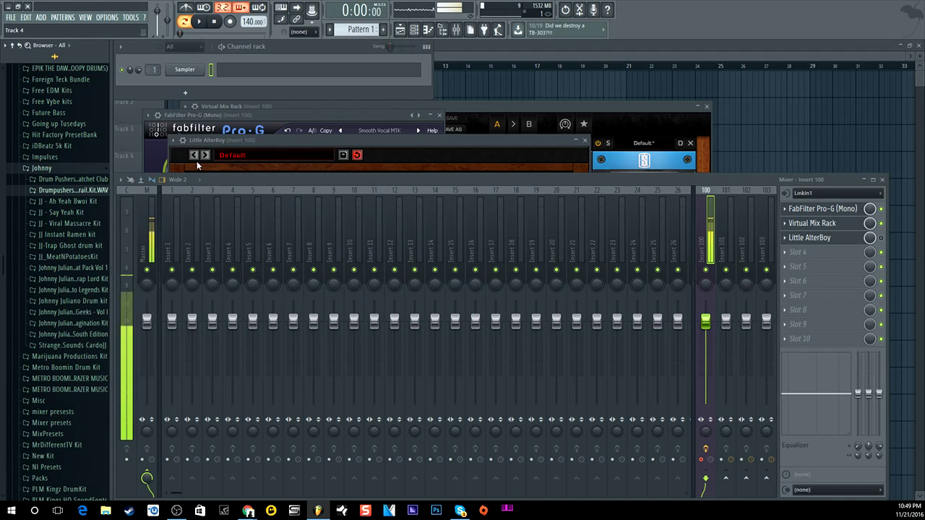
# Add an FL Keys channel to the Channel rack and route it to mixer Insert 1
pyautogui.click(185, 92)
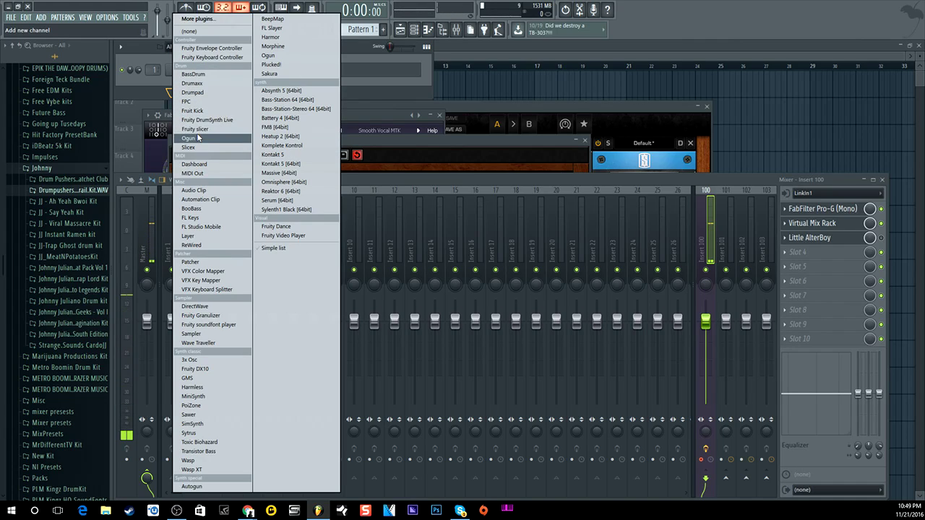
pyautogui.click(203, 218)
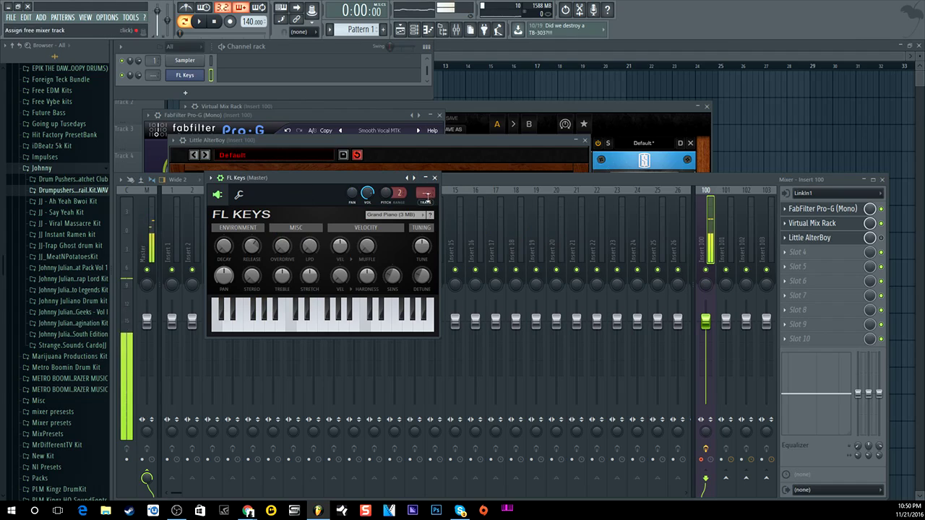
pyautogui.click(180, 230)
# Load VerbSuite Classics in the first effect slot of Insert 1 and set its Dry/Wet to about 26%
pyautogui.click(804, 209)
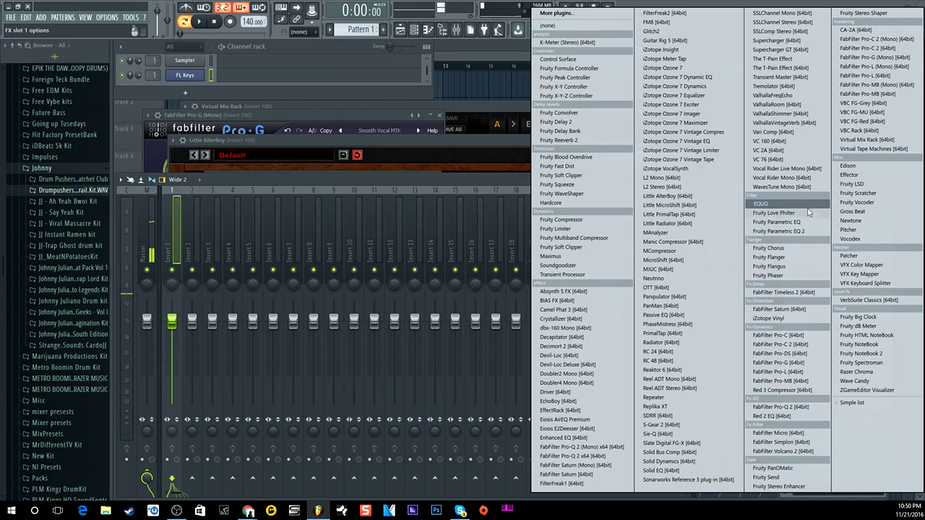
pyautogui.click(862, 300)
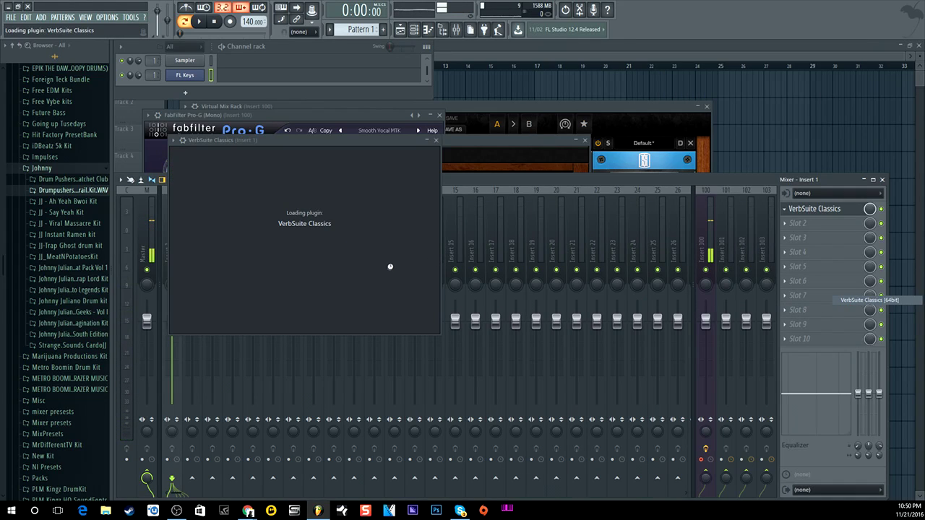
pyautogui.moveTo(606, 276); pyautogui.dragTo(603, 272)
pyautogui.moveTo(606, 354); pyautogui.dragTo(608, 352)
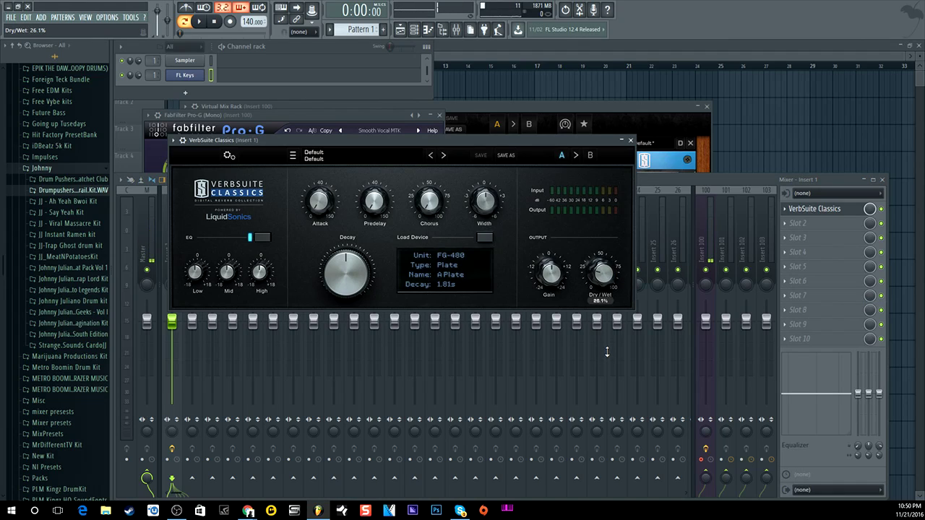
# Play FL Keys notes through the reverb, set Dry/Wet to about 54%, and close the VerbSuite Classics window
pyautogui.press('h')
pyautogui.press('w')
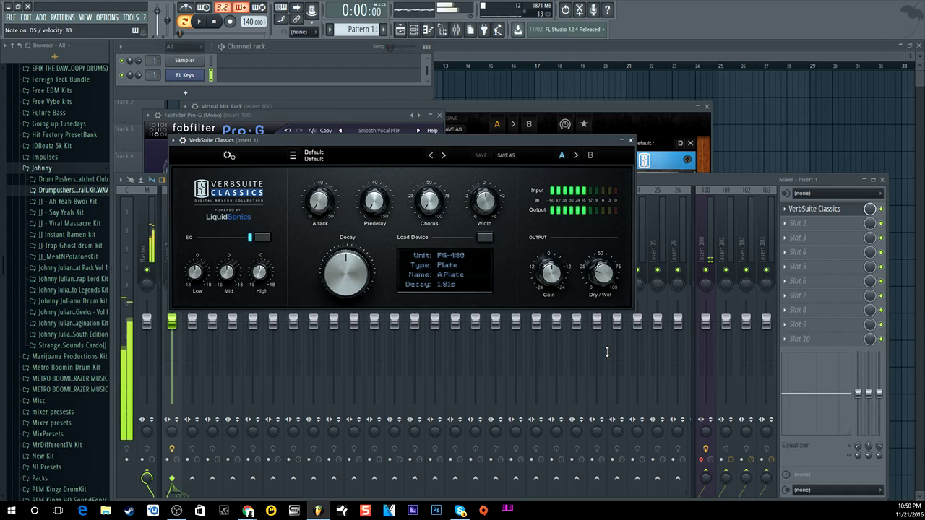
pyautogui.press('g')
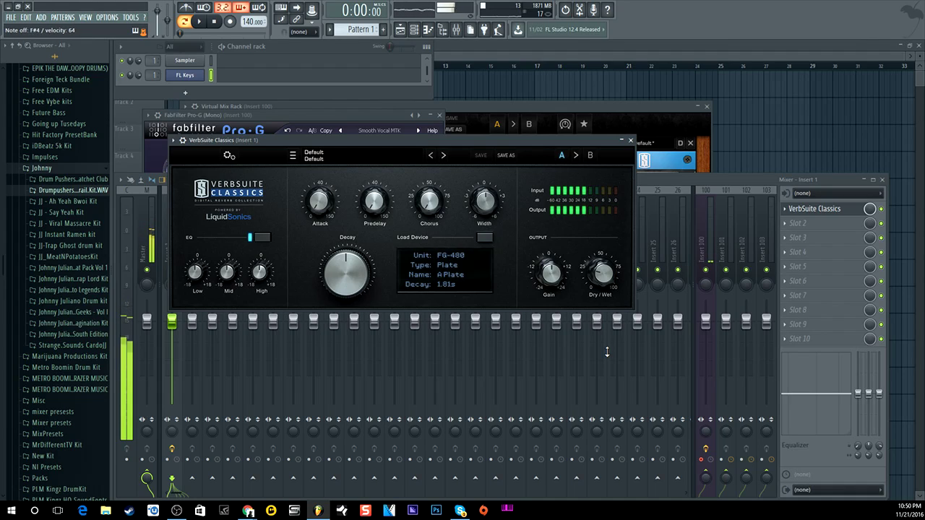
pyautogui.press('6')
pyautogui.press('=')
pyautogui.press('0')
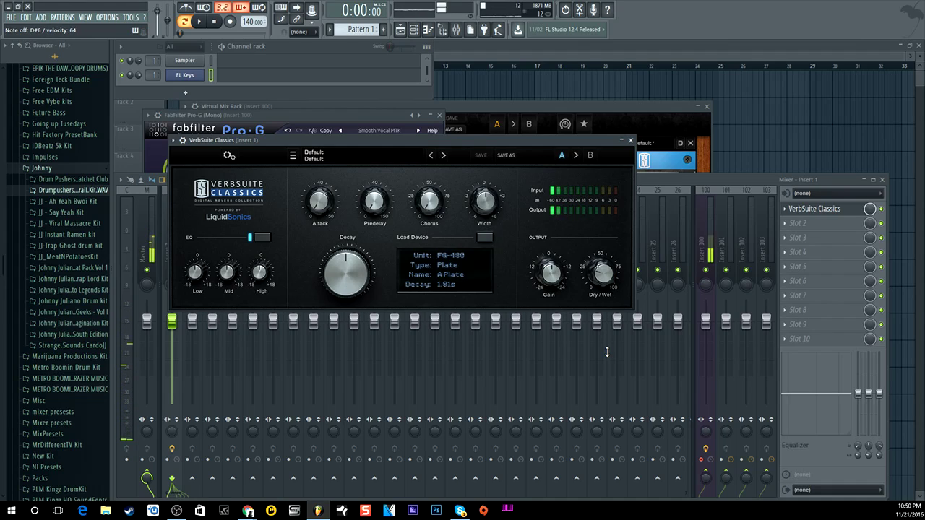
pyautogui.press('6')
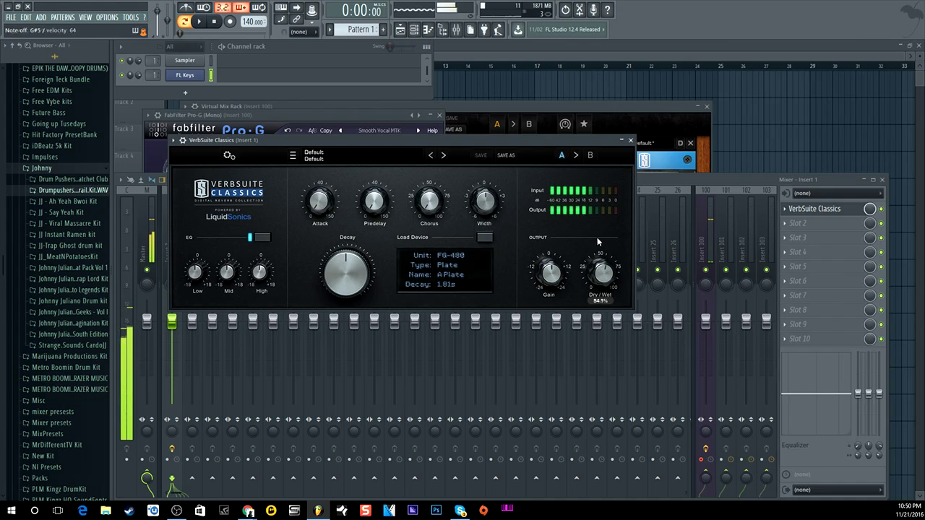
pyautogui.click(631, 140)
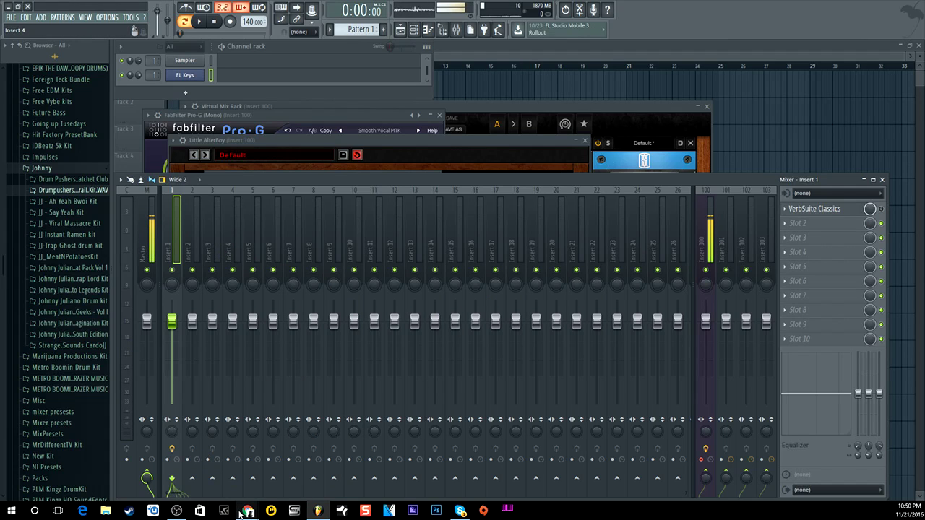
# Switch to Chrome and bring up the O Deus ASIO Link product page
pyautogui.moveTo(246, 512)
pyautogui.click(209, 466)
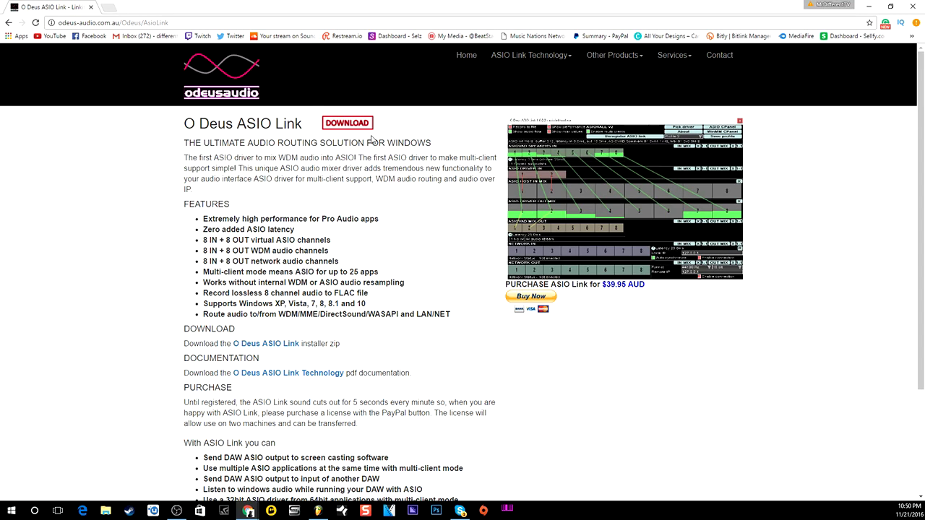
# Visit the O Deus Audio home page and reopen the O Deus ASIO Link product page from its product list
pyautogui.click(466, 55)
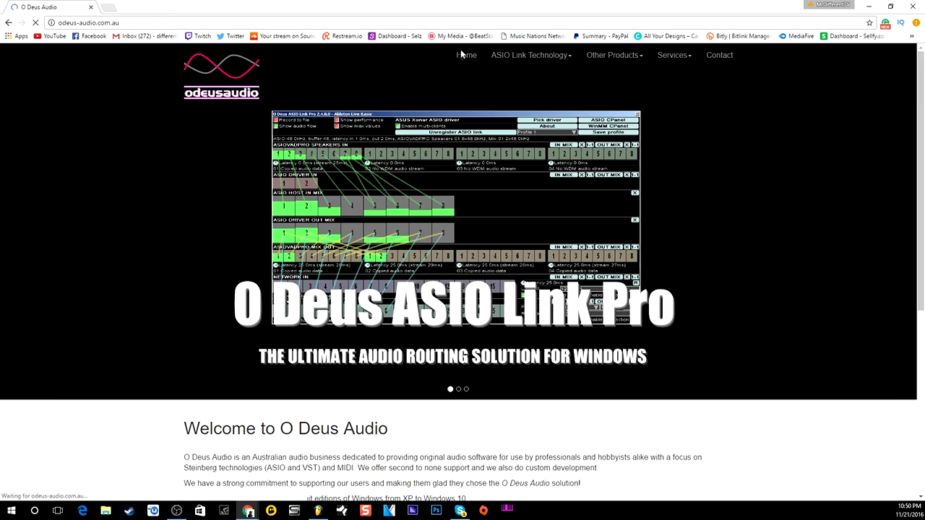
pyautogui.scroll(-3, 328, 288)
pyautogui.moveTo(269, 354)
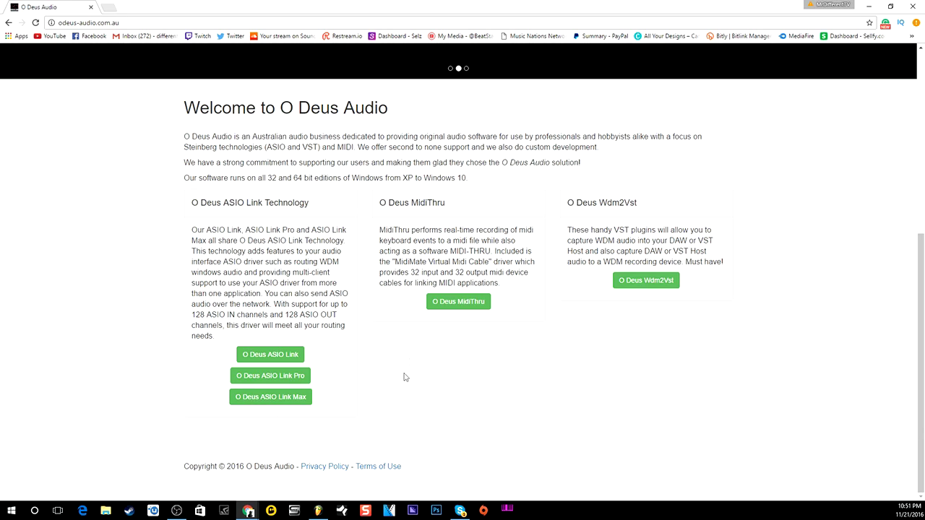
pyautogui.click(287, 360)
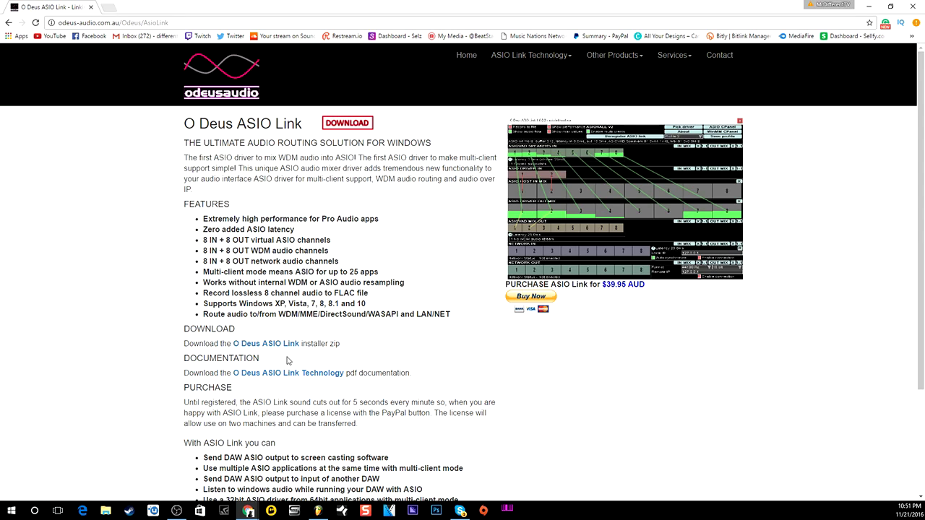
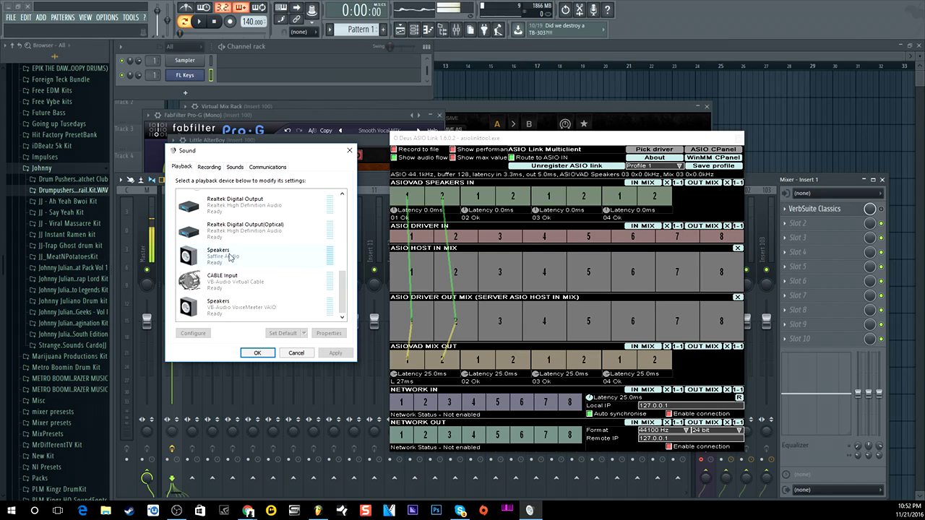
# Check the ASIOVAD entries Speakers 01 and Mix 01 among the Windows playback and recording devices
pyautogui.scroll(5, 213, 230)
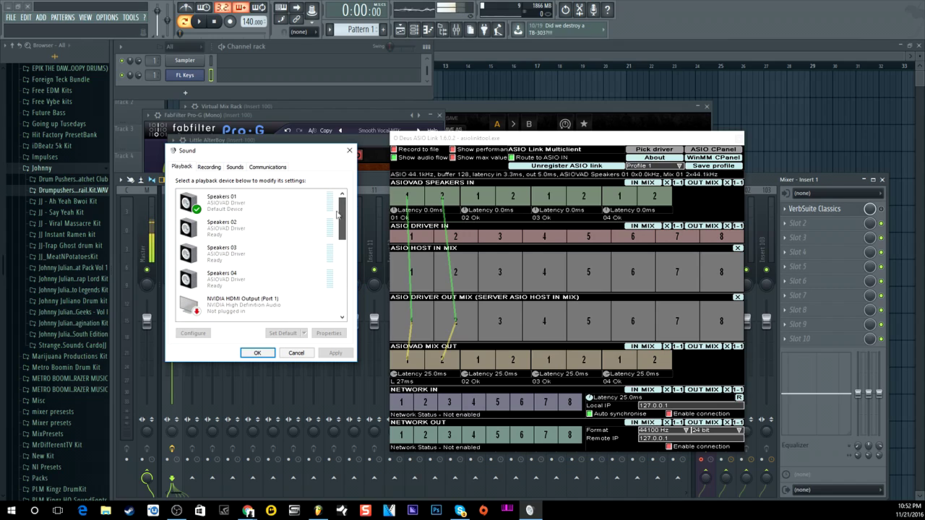
pyautogui.click(225, 206)
pyautogui.hotkey('ctrl', 'Tab')
pyautogui.click(225, 207)
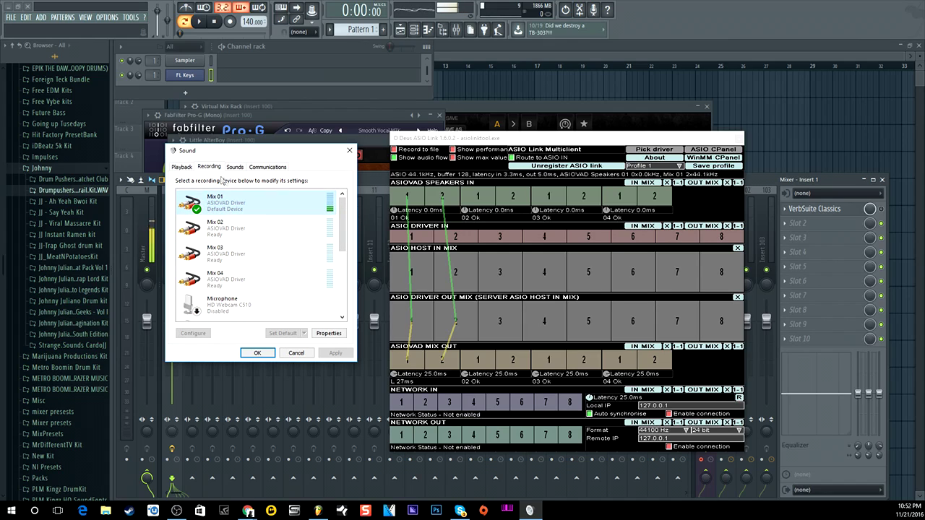
pyautogui.click(183, 168)
pyautogui.click(73, 190)
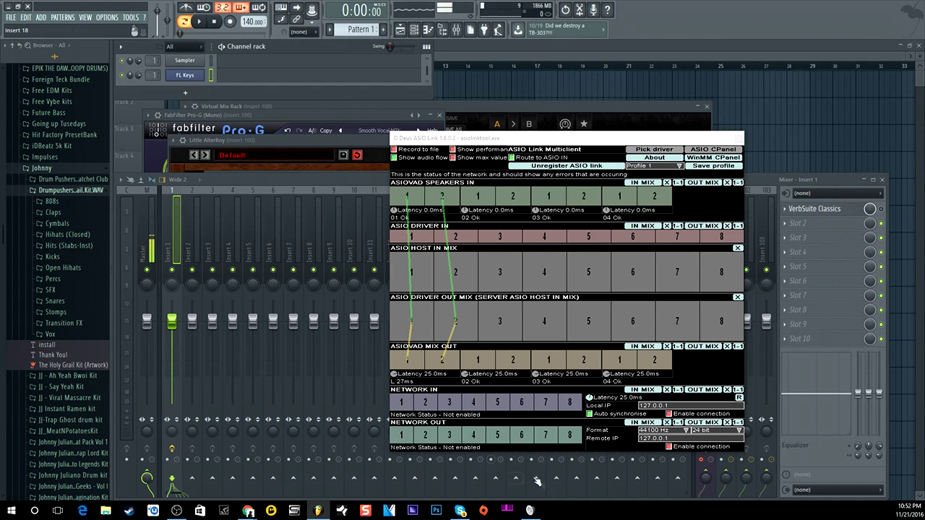
# Bring the Windows Sound dialog back, look through the full list of playback devices, and close the dialog
pyautogui.click(530, 510)
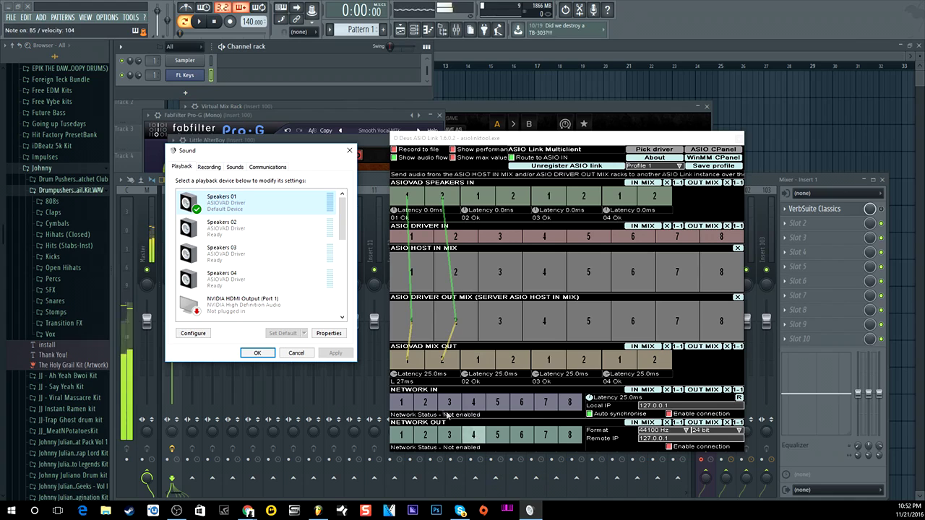
pyautogui.scroll(-3, 344, 290)
pyautogui.scroll(6, 344, 291)
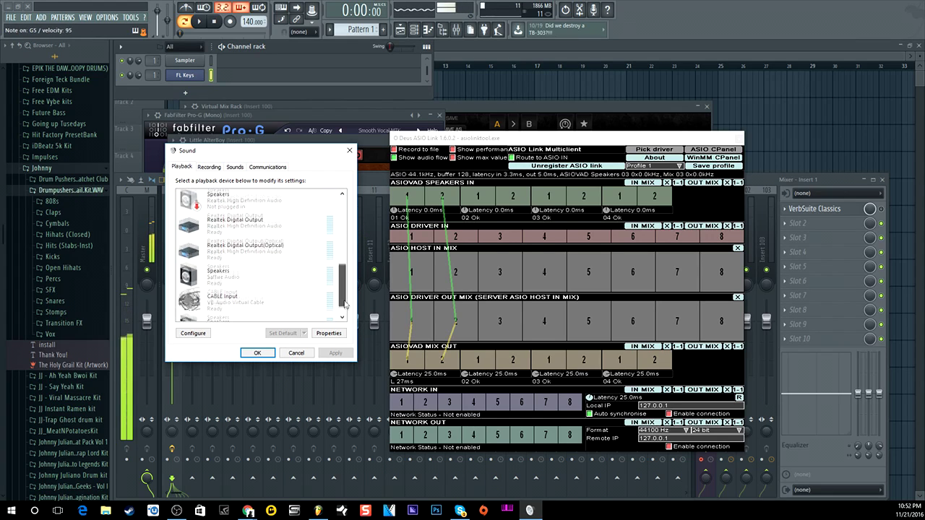
pyautogui.click(350, 154)
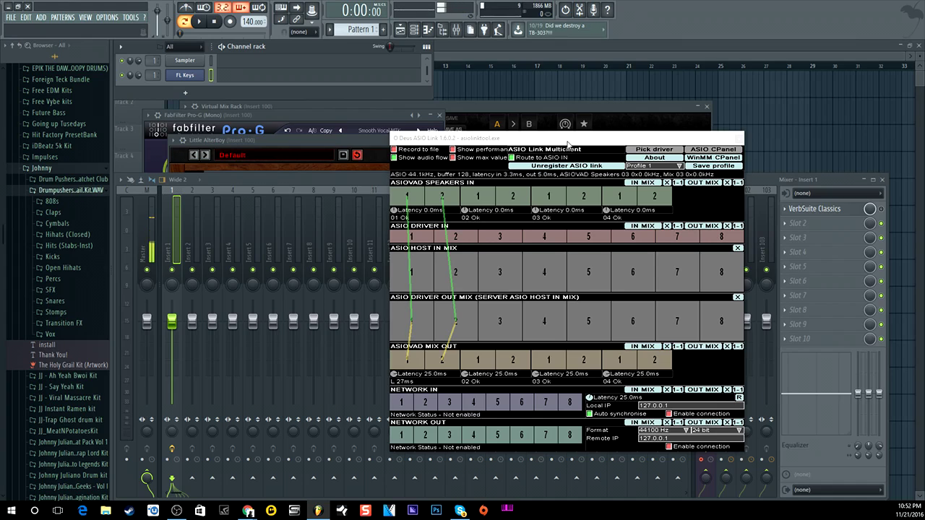
# Move the ASIO Link window aside, review the default playback and recording devices once more, and close the Sound dialog
pyautogui.moveTo(568, 143); pyautogui.dragTo(494, 135)
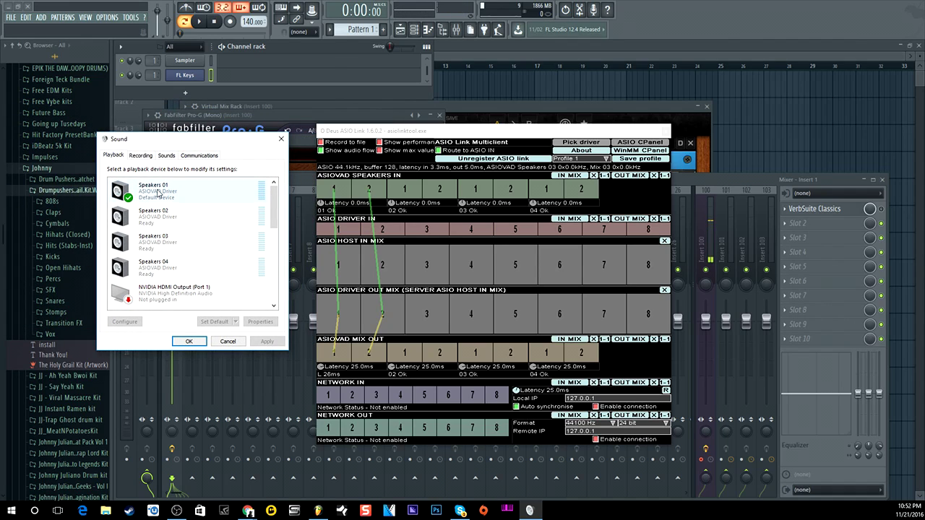
pyautogui.hotkey('ctrl', 'Tab')
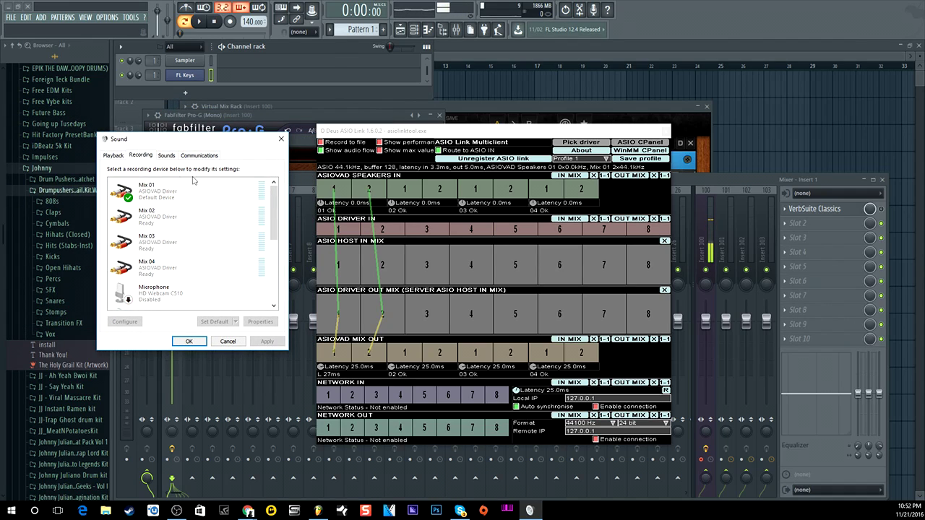
pyautogui.click(114, 156)
pyautogui.click(189, 342)
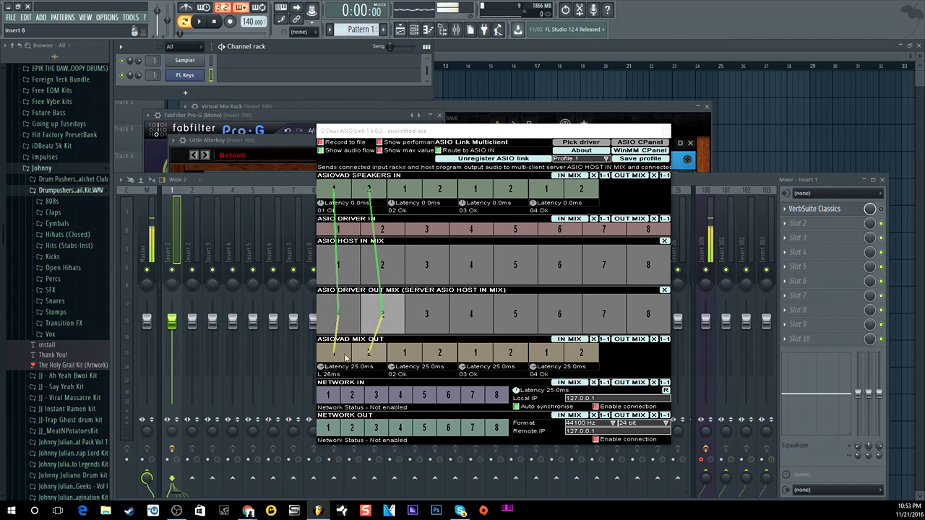
# Bring up the O Deus ASIO Link Tool and close the ASIO Link Multiclient routing window
pyautogui.click(508, 509)
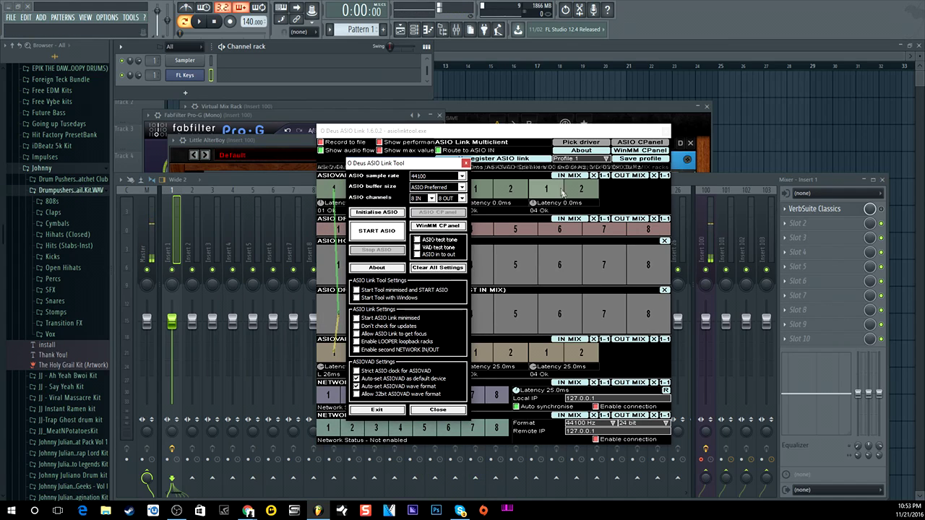
pyautogui.click(651, 135)
pyautogui.click(666, 133)
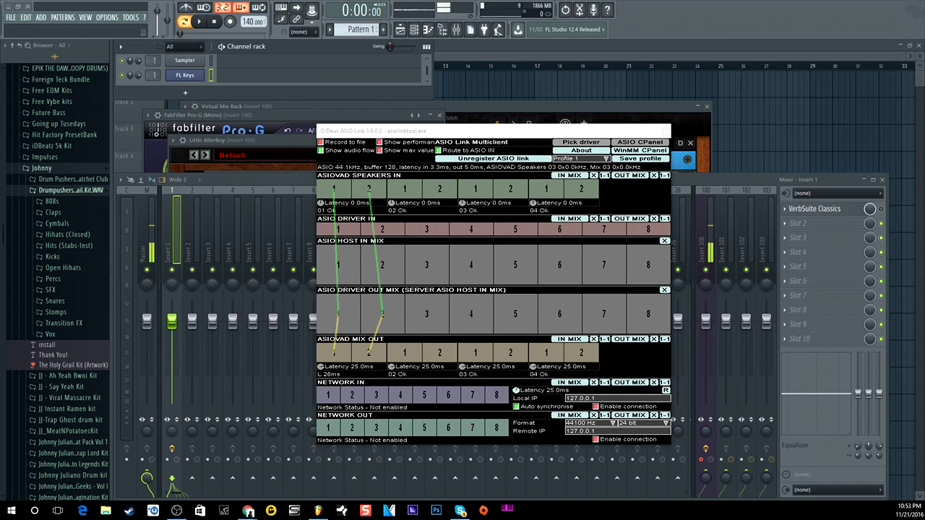
pyautogui.click(665, 132)
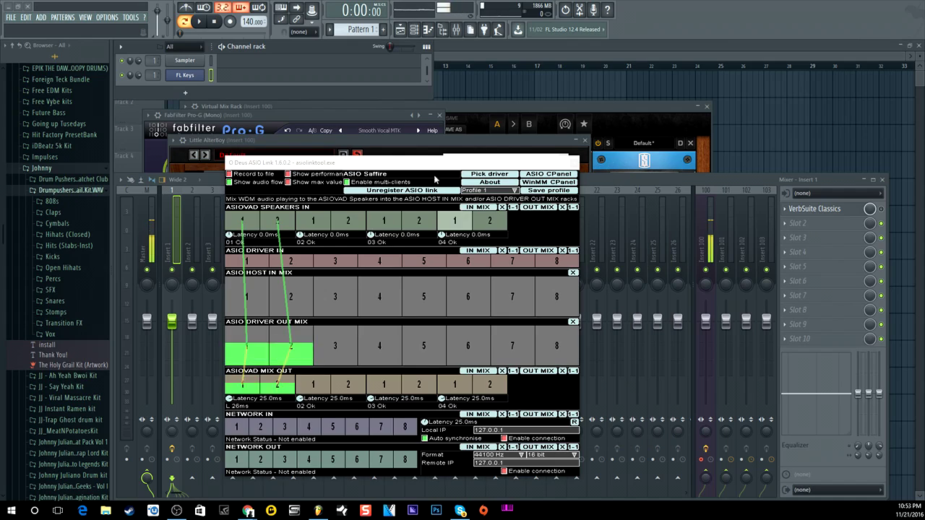
# Reposition the ASIO Saffire routing window to view it, then close it and the ASIO Link Tool window
pyautogui.moveTo(399, 161); pyautogui.dragTo(486, 122)
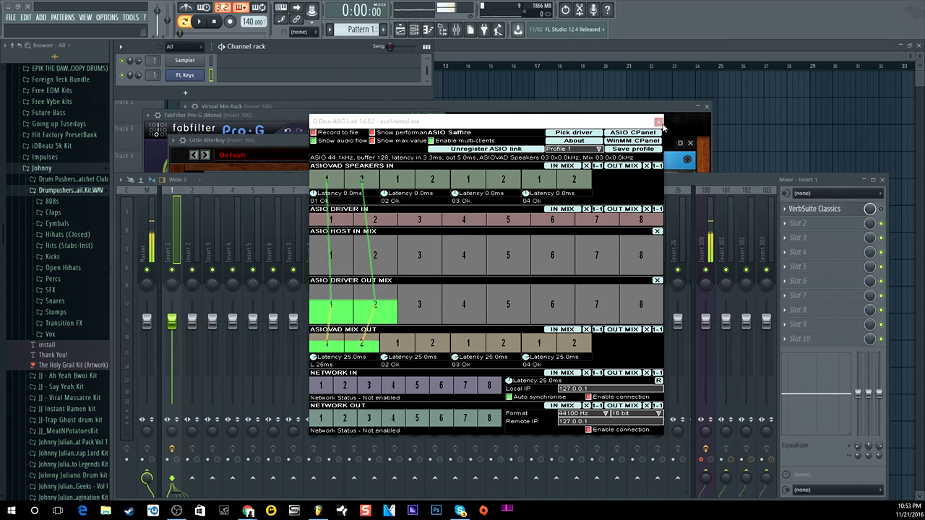
pyautogui.click(659, 123)
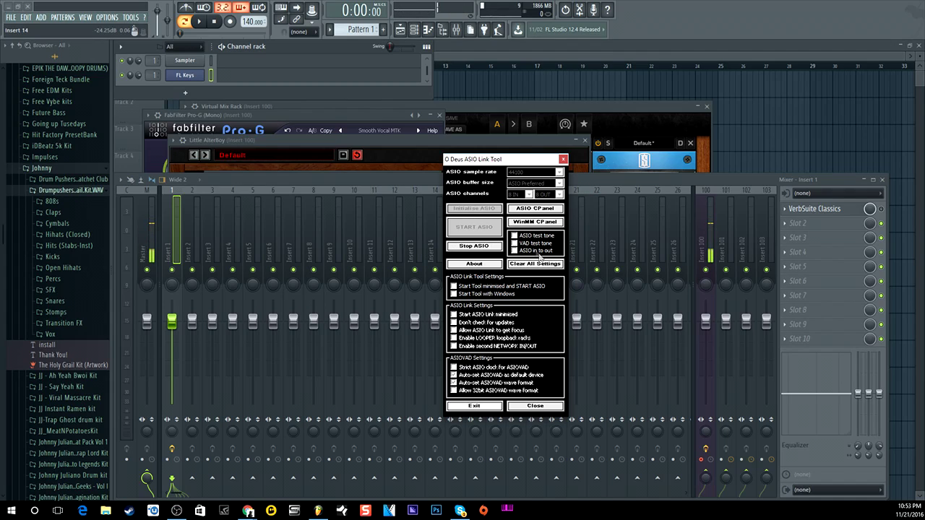
pyautogui.click(563, 159)
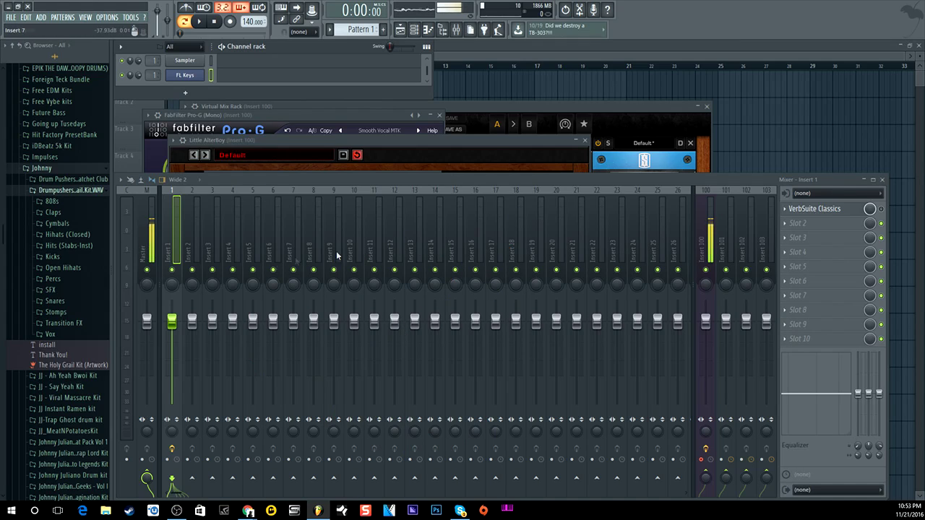
# With mixer Insert 100 selected, choose ASIO Link as FL Studio's audio device and move the FL64.exe ASIO Link window over the mixer
pyautogui.click(712, 237)
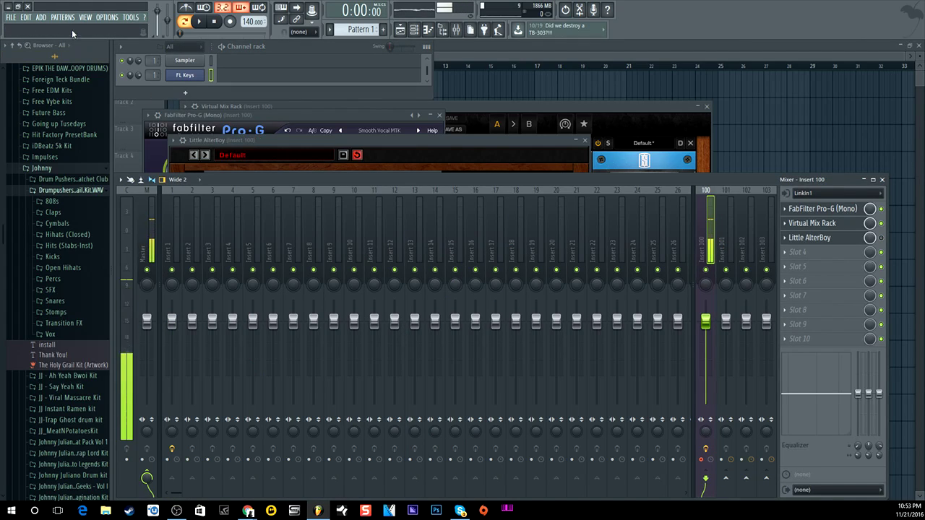
pyautogui.click(110, 18)
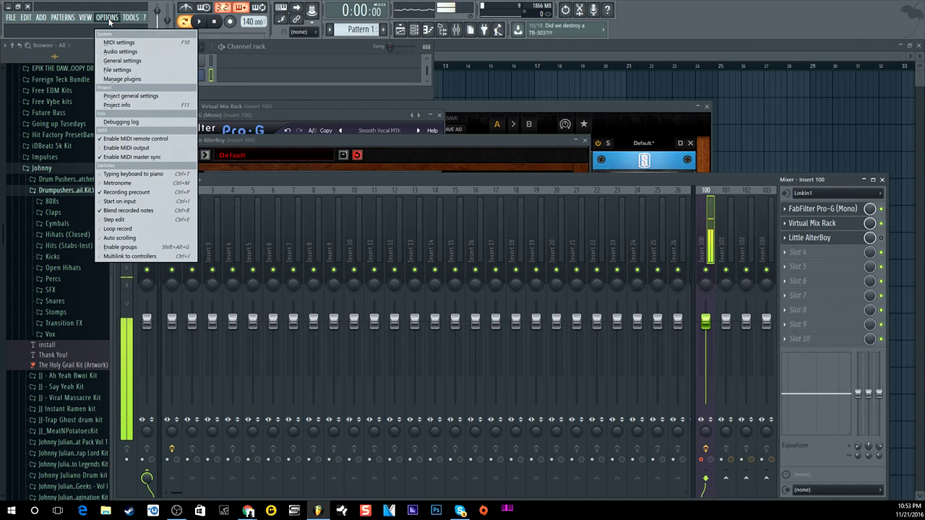
pyautogui.click(114, 51)
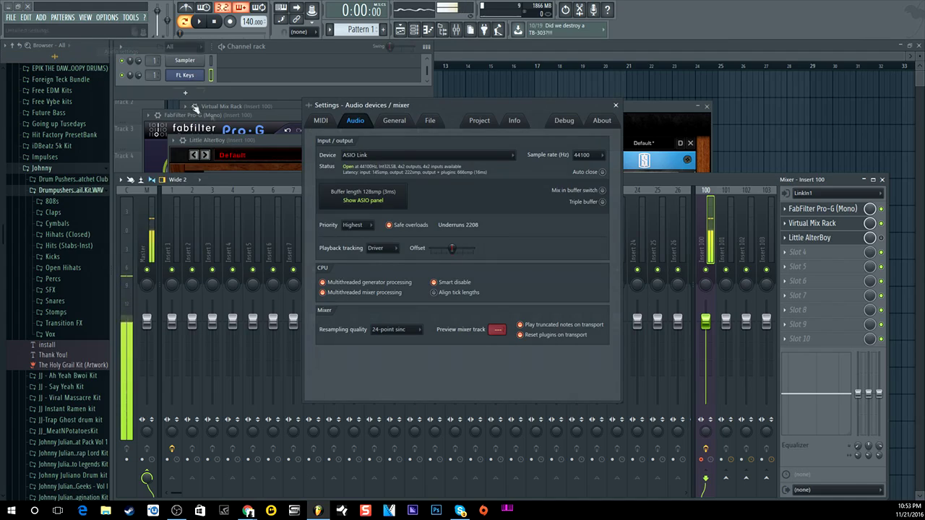
pyautogui.click(377, 156)
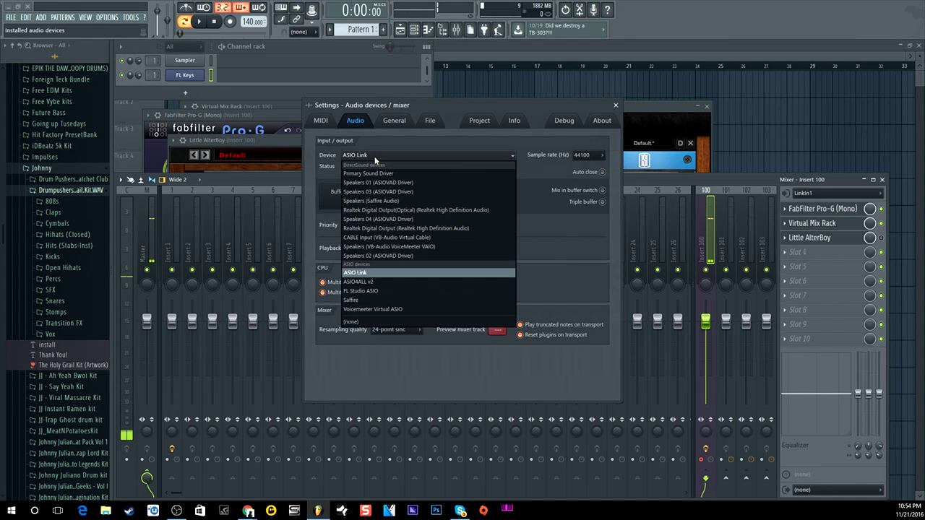
pyautogui.click(372, 273)
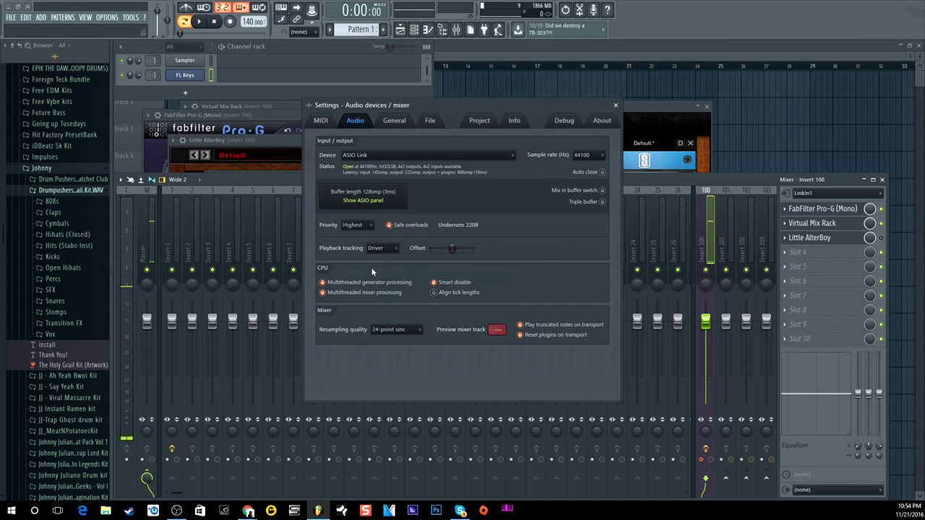
pyautogui.click(615, 104)
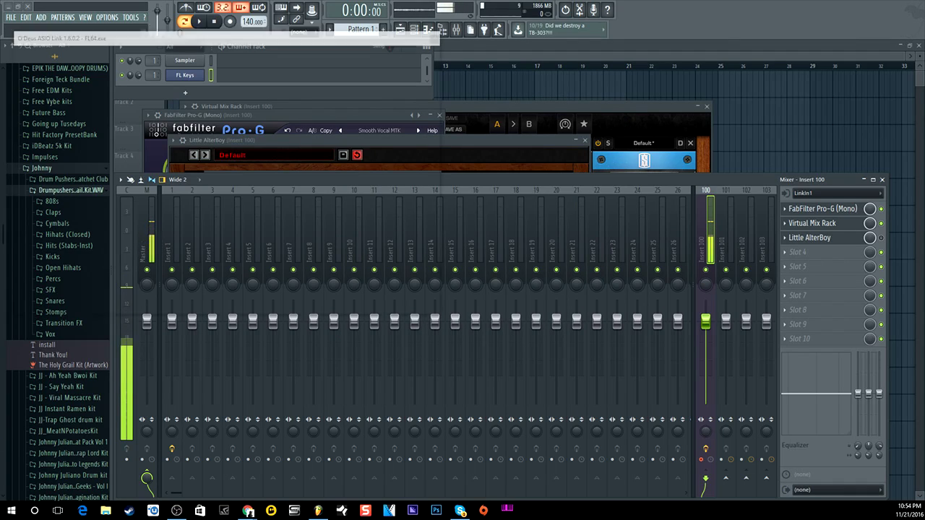
pyautogui.moveTo(224, 41); pyautogui.dragTo(412, 147)
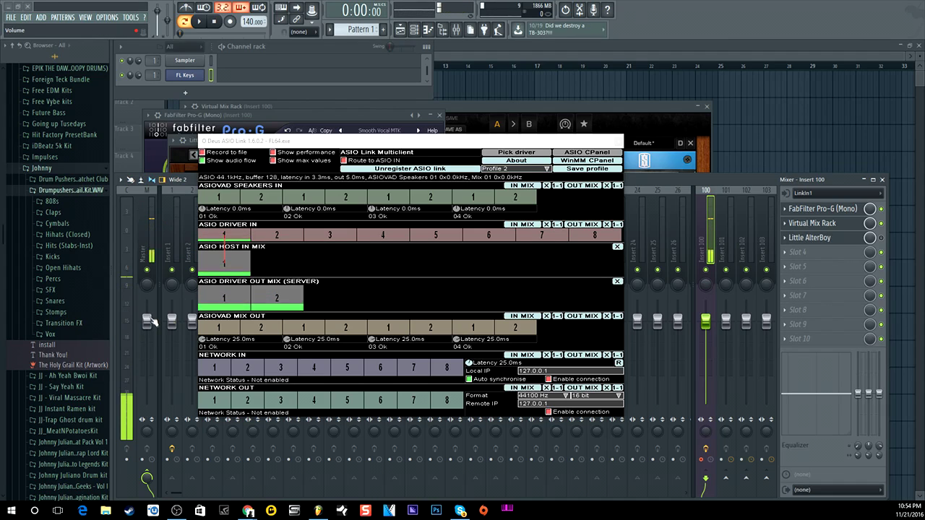
# Switch to OBS Studio and set Mic/Auxiliary Audio Device to Mix 01 (ASIOVAD Driver) in its audio settings, applying the change
pyautogui.rightClick(176, 510)
pyautogui.click(172, 465)
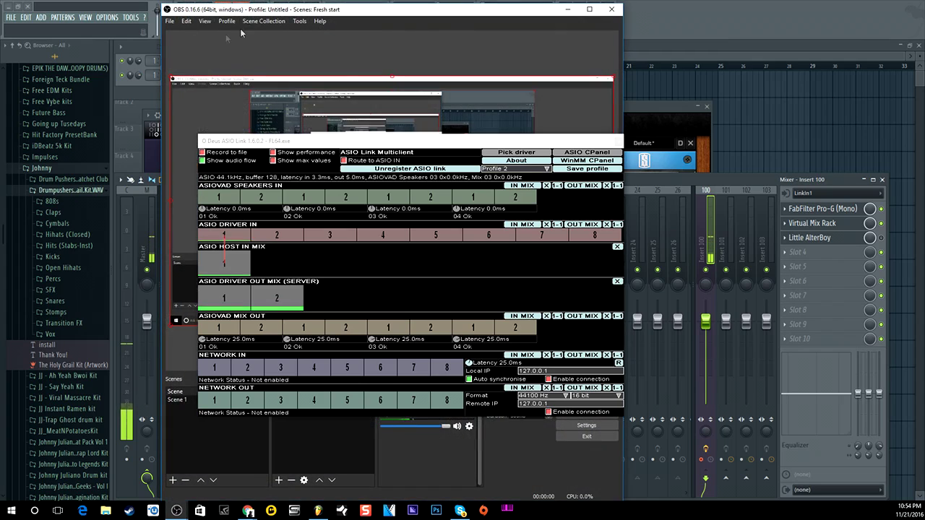
pyautogui.click(539, 382)
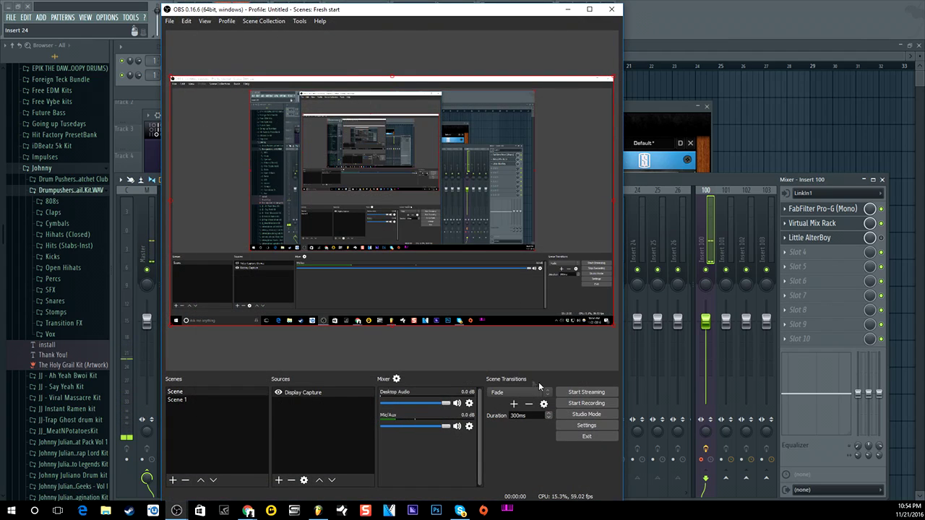
pyautogui.click(582, 426)
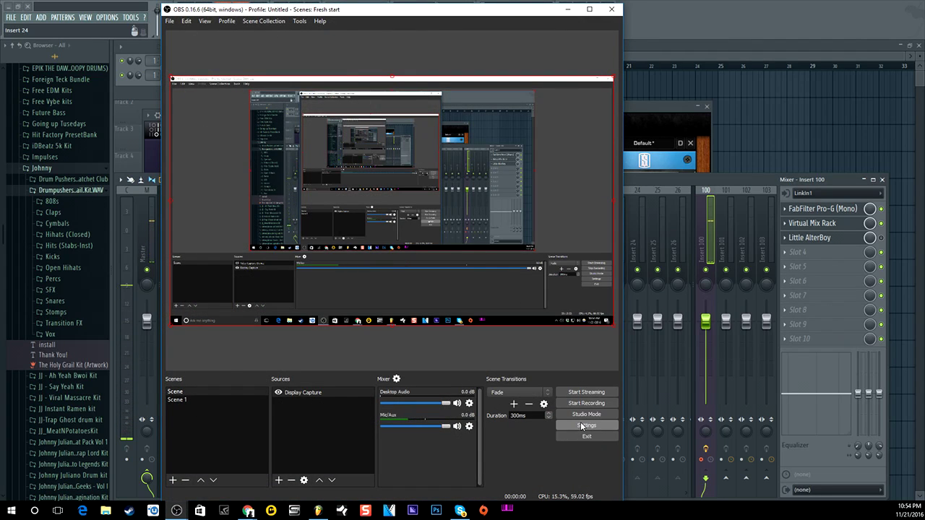
pyautogui.click(195, 190)
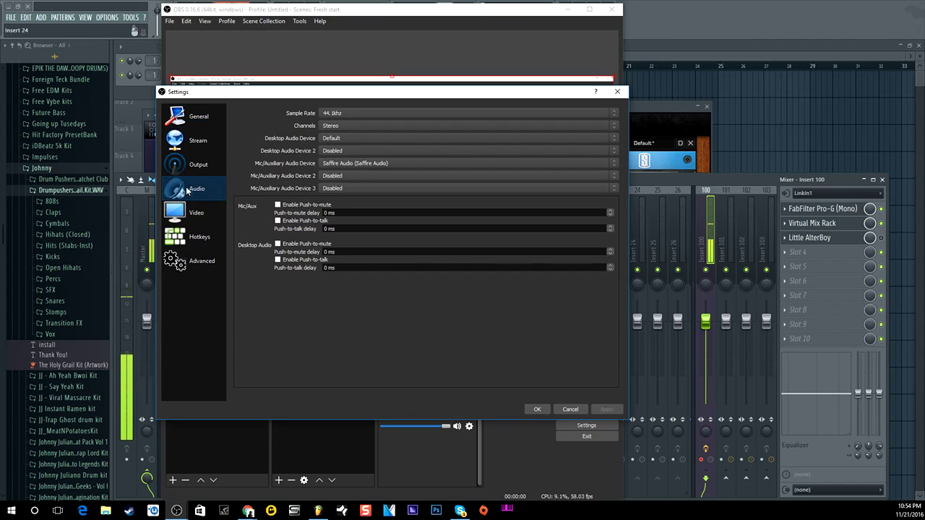
pyautogui.click(337, 165)
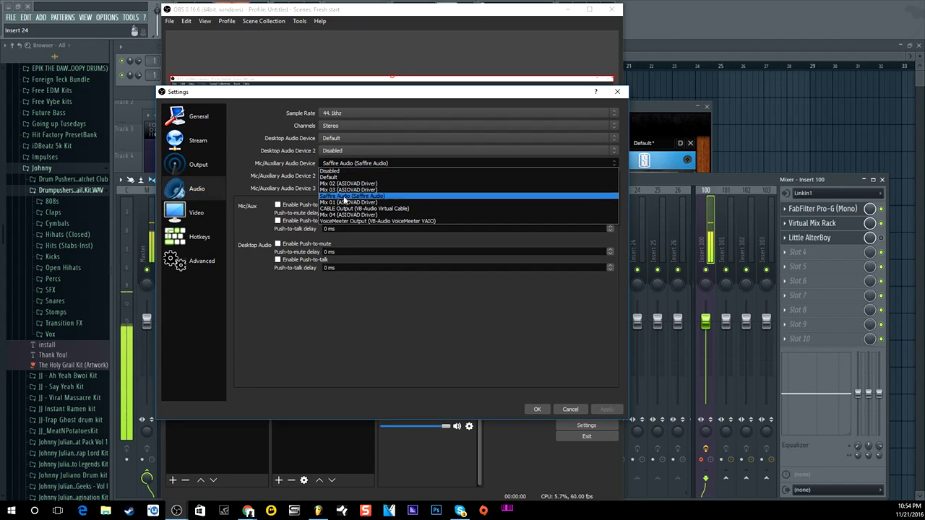
pyautogui.click(357, 203)
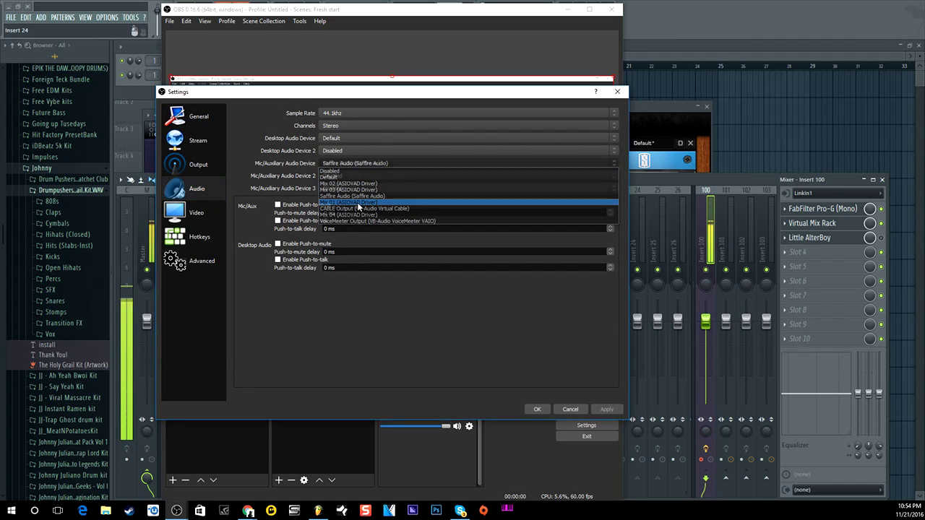
pyautogui.click(607, 409)
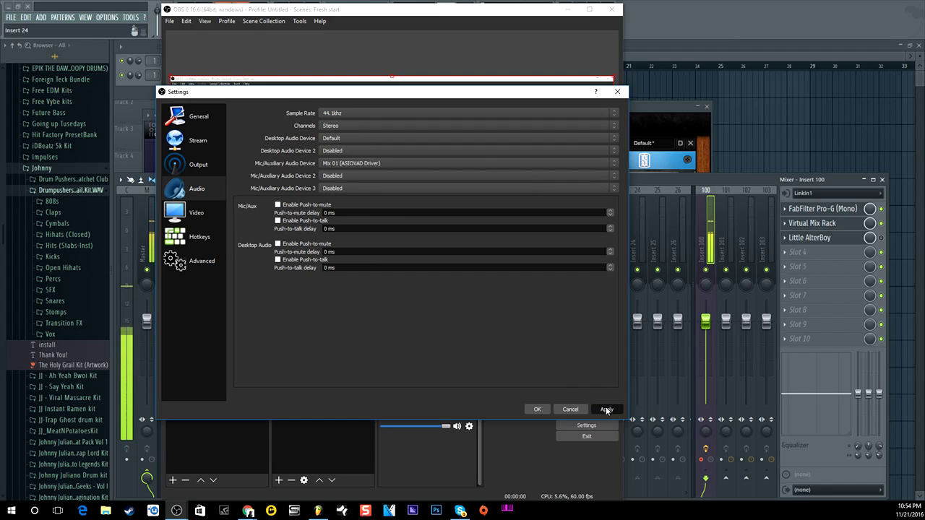
# Set the Desktop Audio Device to Disabled and save the OBS settings
pyautogui.click(335, 139)
pyautogui.click(333, 146)
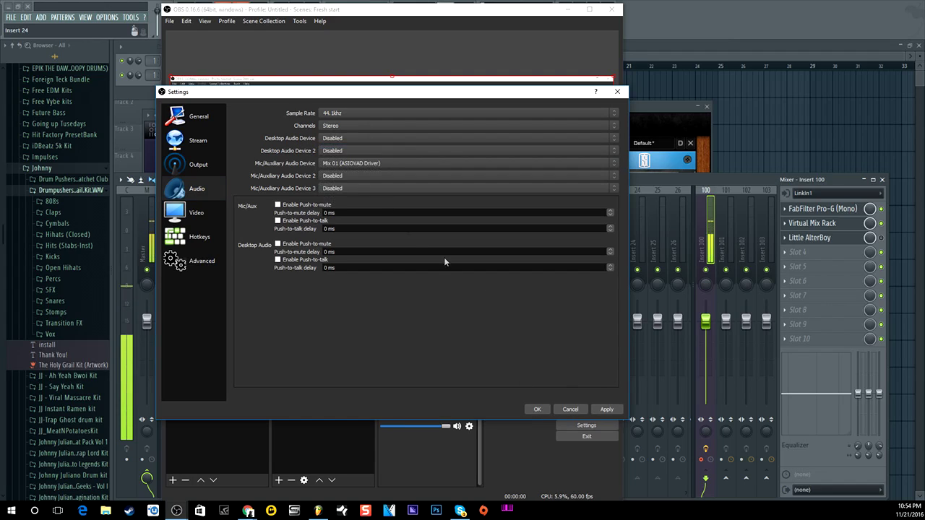
pyautogui.click(538, 409)
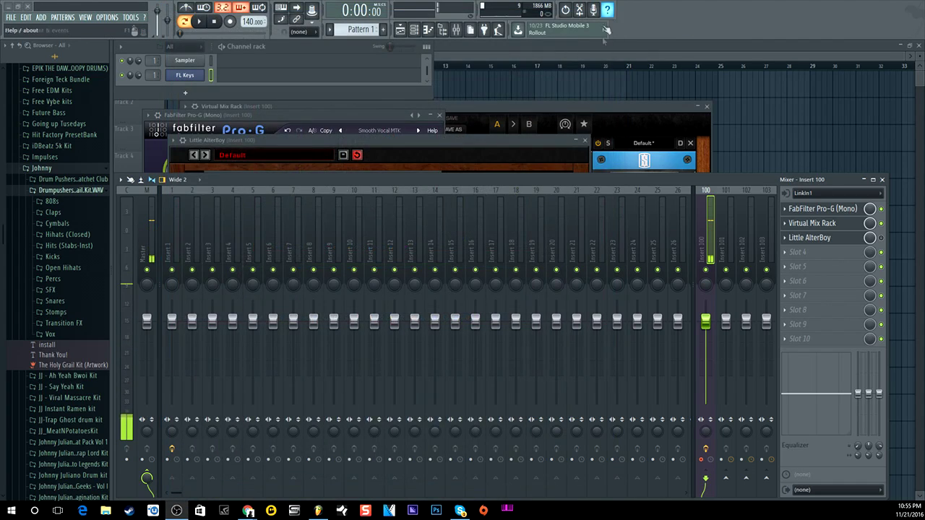
# Set the audio input of mixer Insert 101 to mono LinkIn1 and close the ASIO Link window
pyautogui.click(614, 10)
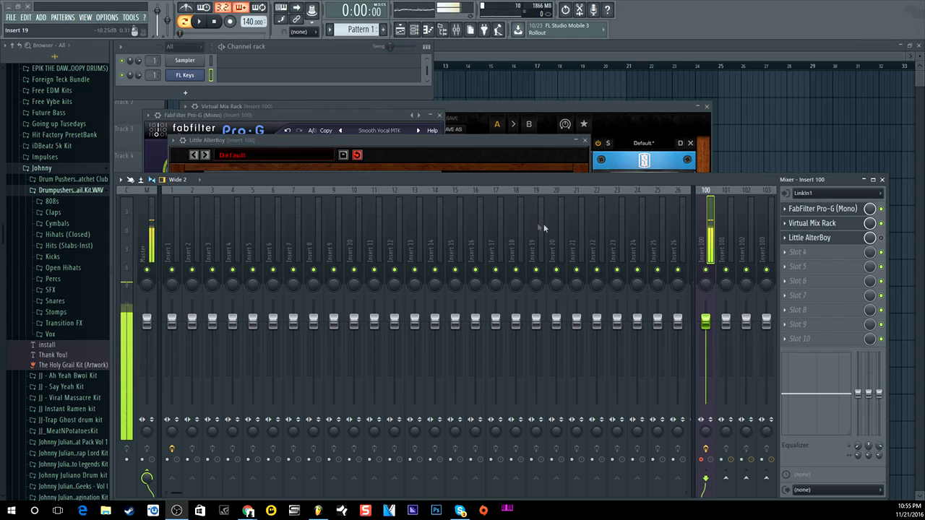
pyautogui.click(716, 224)
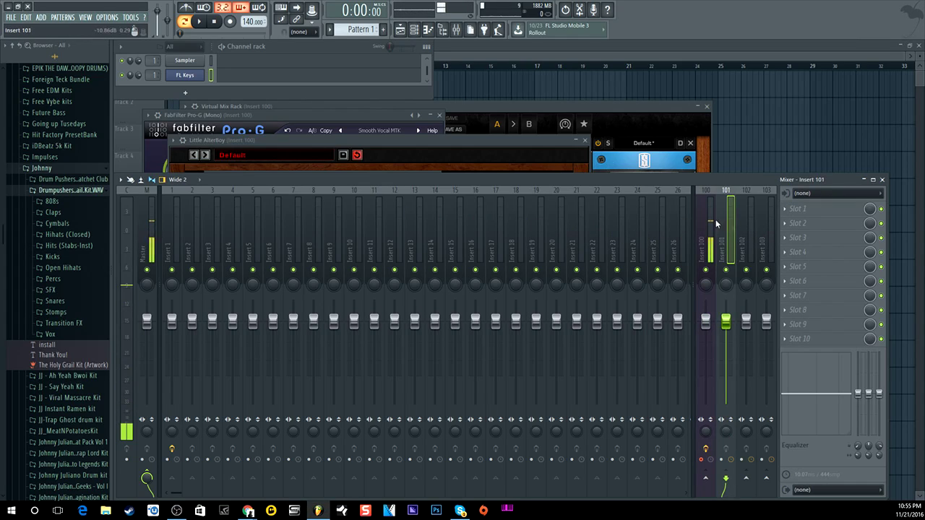
pyautogui.click(816, 195)
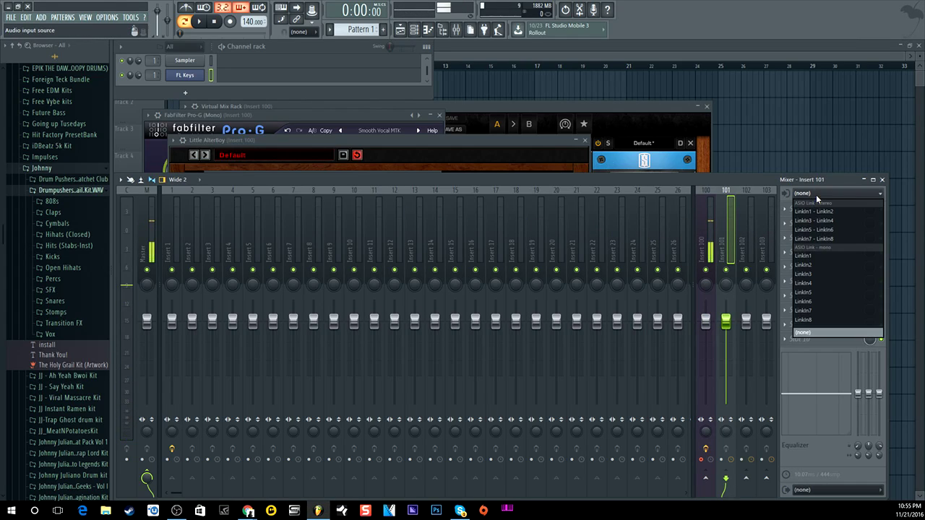
pyautogui.click(804, 256)
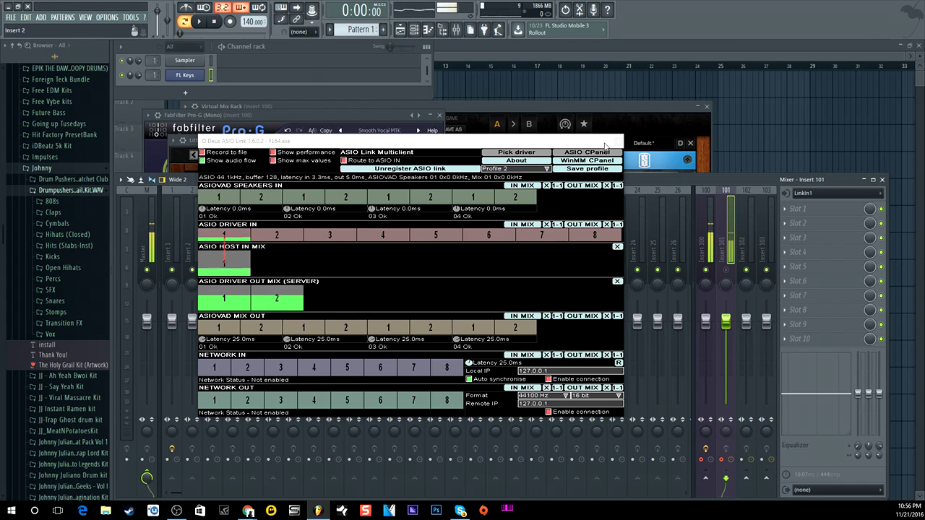
pyautogui.click(619, 142)
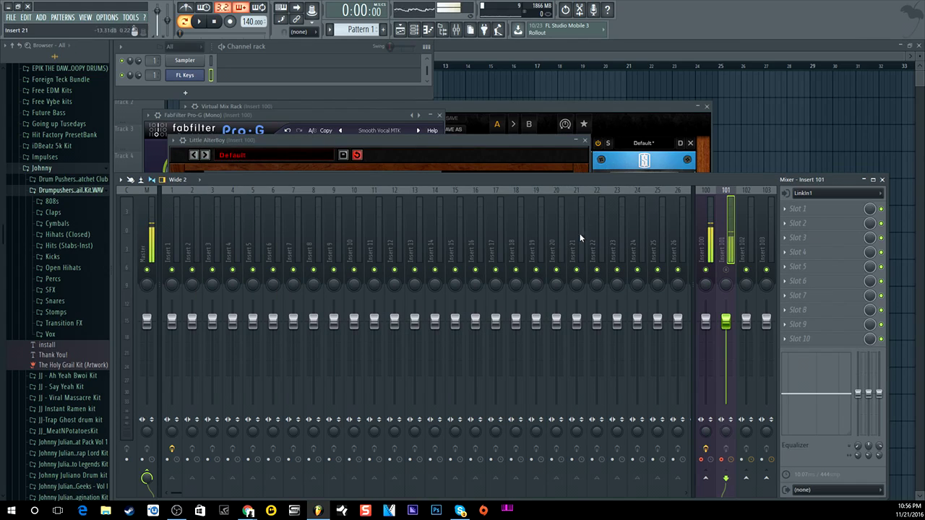
# Review the FabFilter Pro-G (Mono) and Virtual Mix Rack effects on Insert 100 and toggle Little AlterBoy
pyautogui.click(701, 226)
pyautogui.click(812, 223)
pyautogui.click(810, 210)
pyautogui.click(812, 224)
pyautogui.click(812, 223)
pyautogui.click(817, 238)
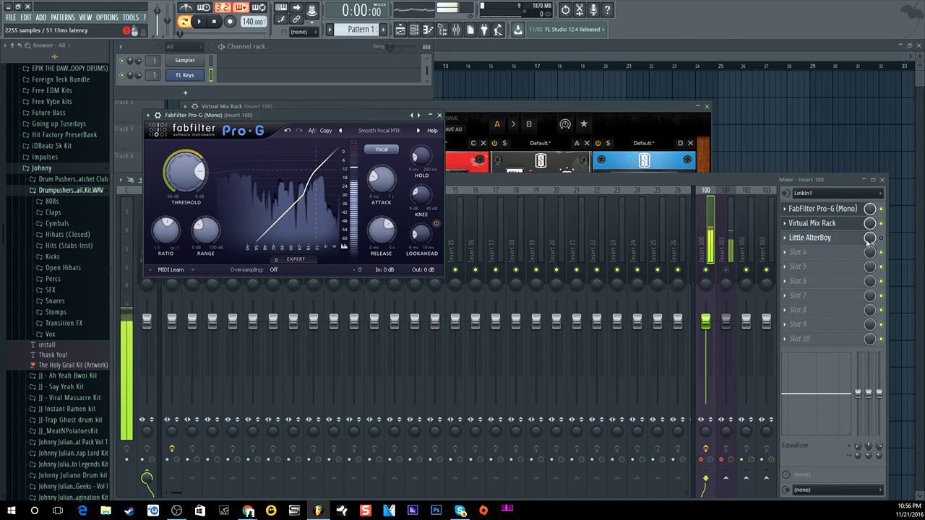
pyautogui.click(875, 243)
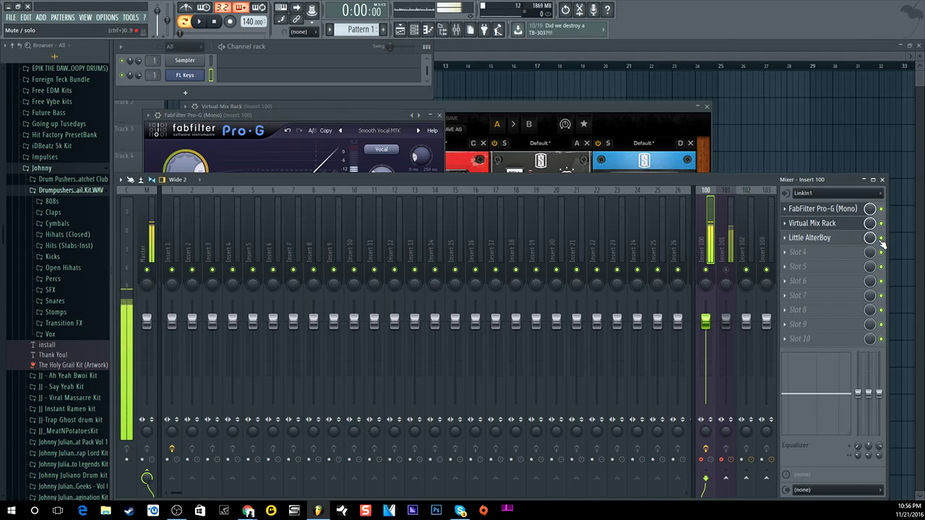
# Load VerbSuite Classics into slot 4 of Insert 100 and adjust its Dry/Wet to about 89%
pyautogui.click(803, 253)
pyautogui.click(860, 300)
pyautogui.scroll(2, 614, 289)
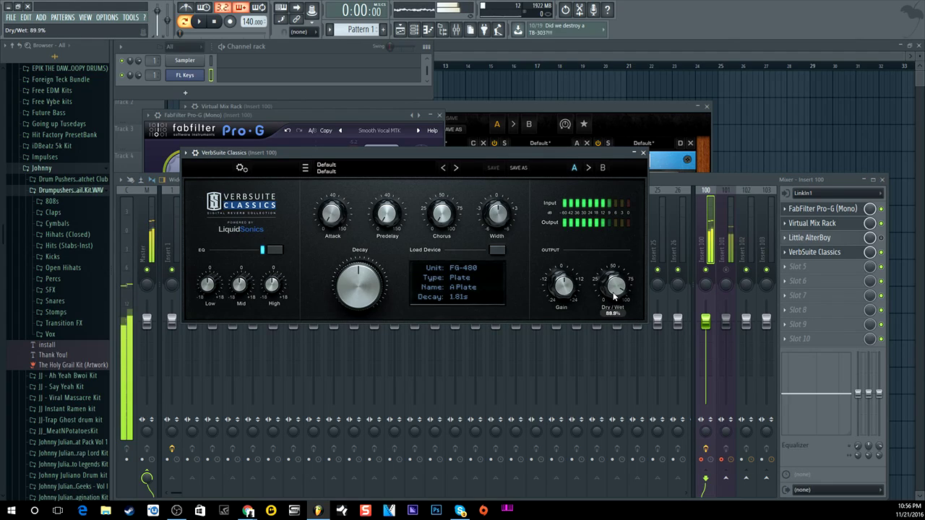
# Load Pitcher into slot 5 of Insert 100 with its scale set to C# Minor, and switch the effect off
pyautogui.click(802, 267)
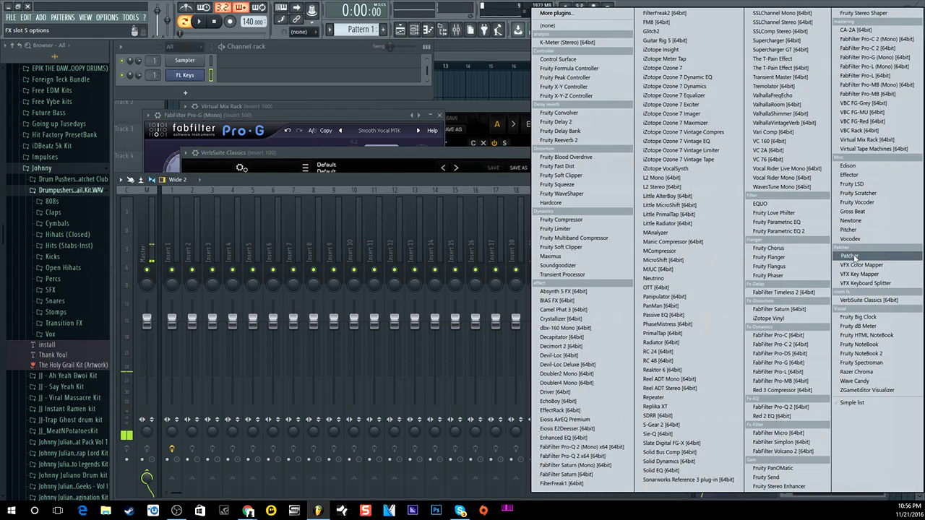
pyautogui.click(849, 230)
pyautogui.click(245, 230)
pyautogui.click(246, 231)
pyautogui.click(247, 233)
pyautogui.click(274, 194)
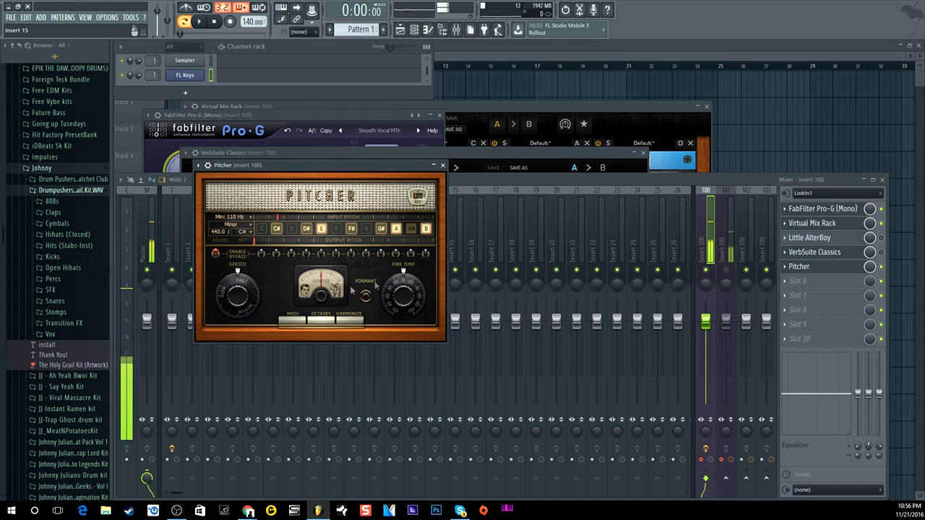
pyautogui.click(877, 269)
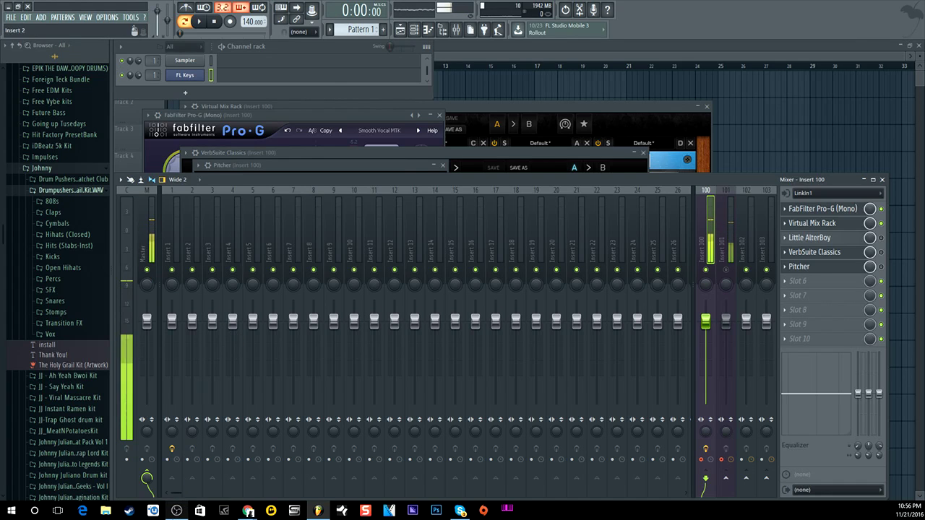
# Switch to OBS Studio, reposition its window to view it, and return to the FL Studio mixer
pyautogui.click(176, 511)
pyautogui.moveTo(479, 99); pyautogui.dragTo(533, 49)
pyautogui.click(574, 47)
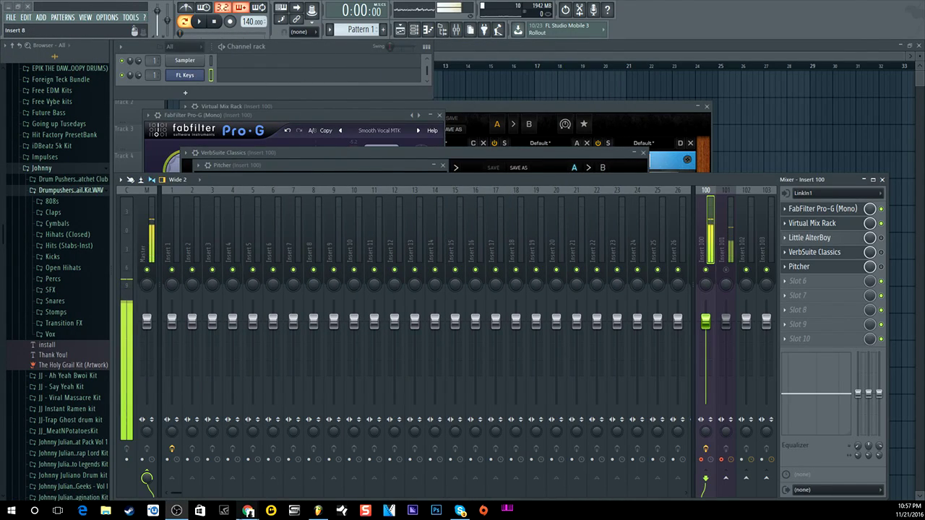
pyautogui.moveTo(470, 515)
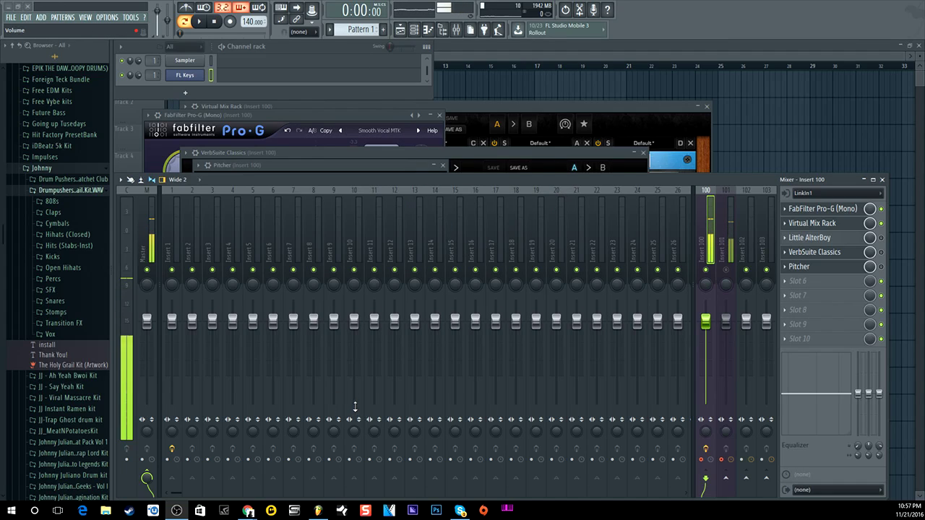
pyautogui.moveTo(177, 512)
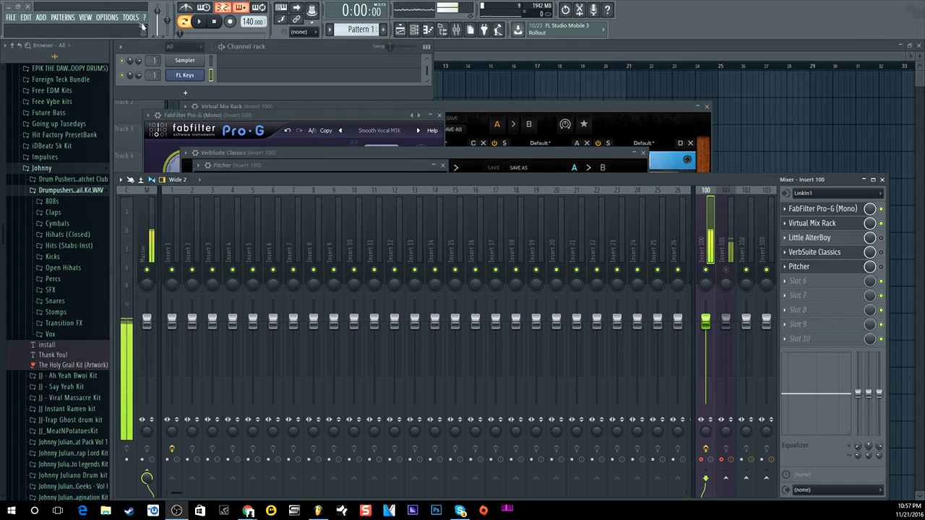
# Check the selected device and the available ASIO devices in FL Studio's audio settings, then close the settings
pyautogui.click(107, 16)
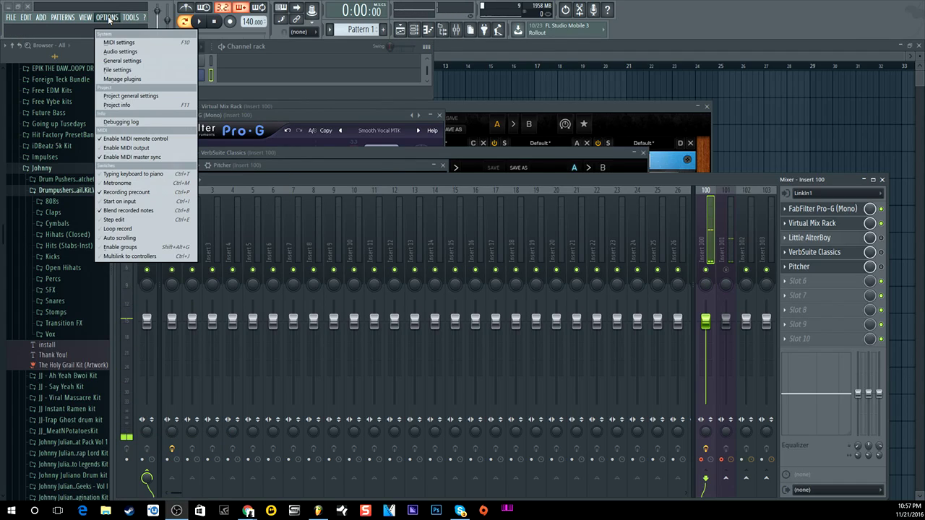
pyautogui.click(133, 57)
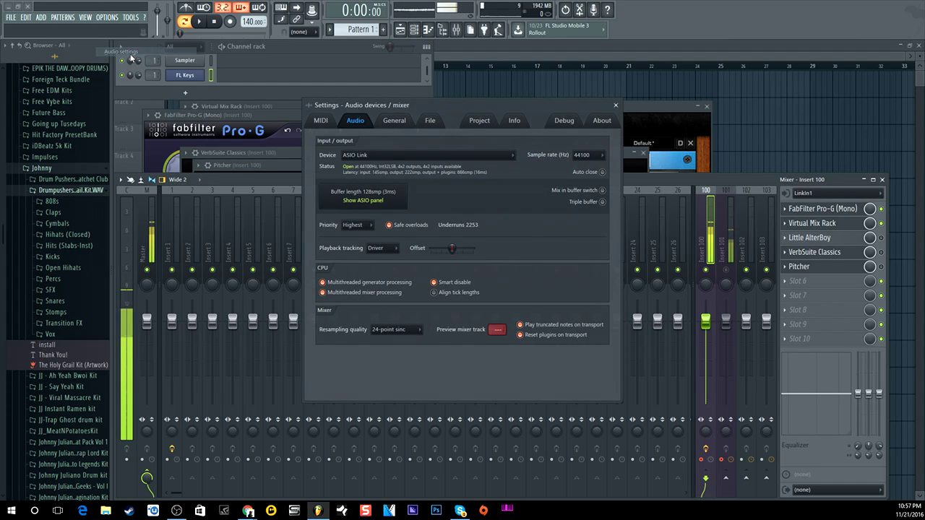
pyautogui.click(383, 155)
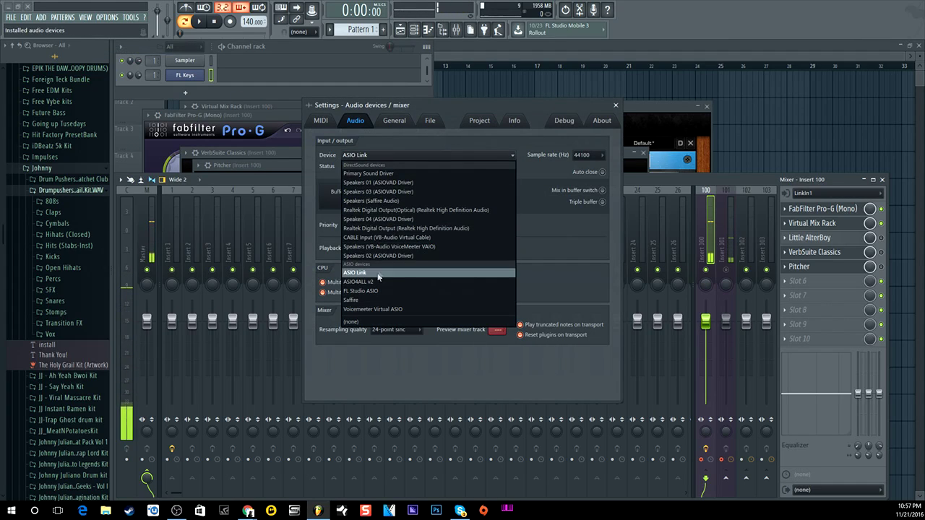
pyautogui.click(514, 135)
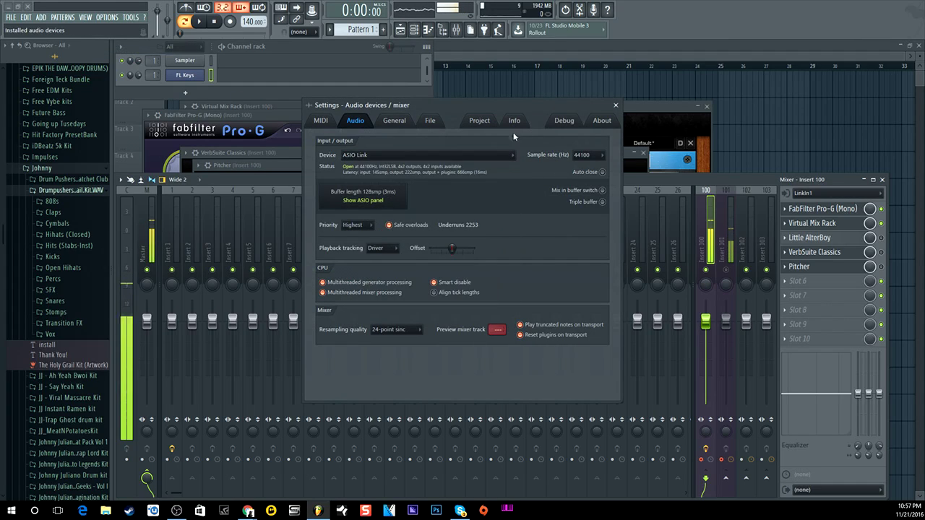
pyautogui.click(616, 105)
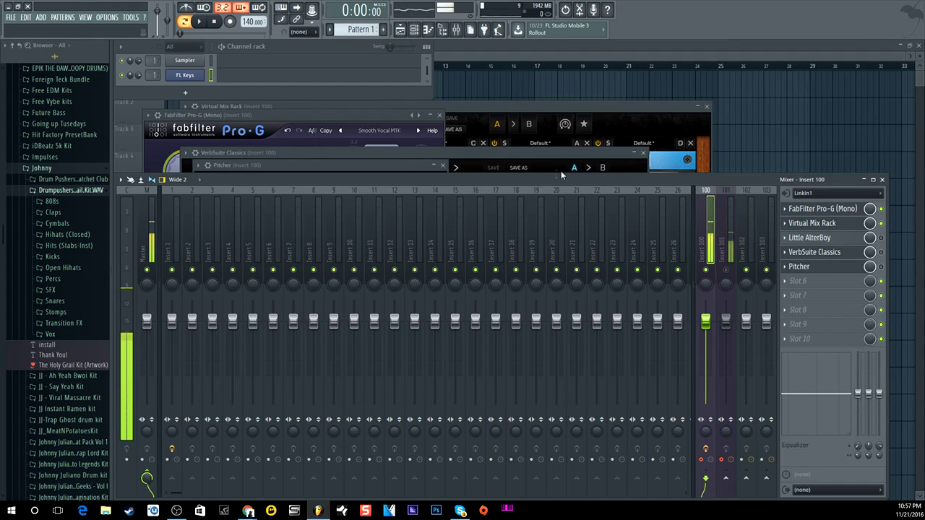